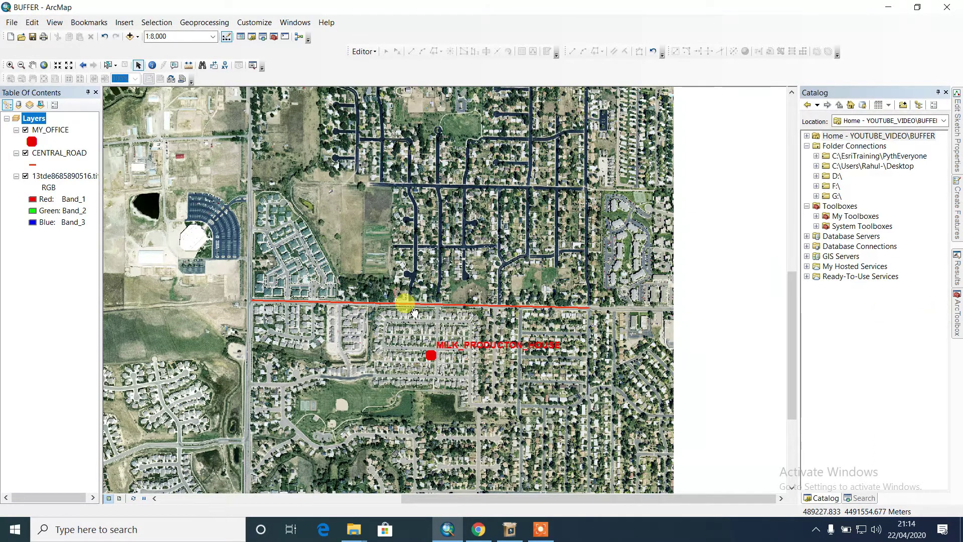
# - Hide the CENTRAL_ROAD layer, leaving the MY_OFFICE point layer and the imagery displayed
pyautogui.moveTo(406, 312); pyautogui.dragTo(399, 281)
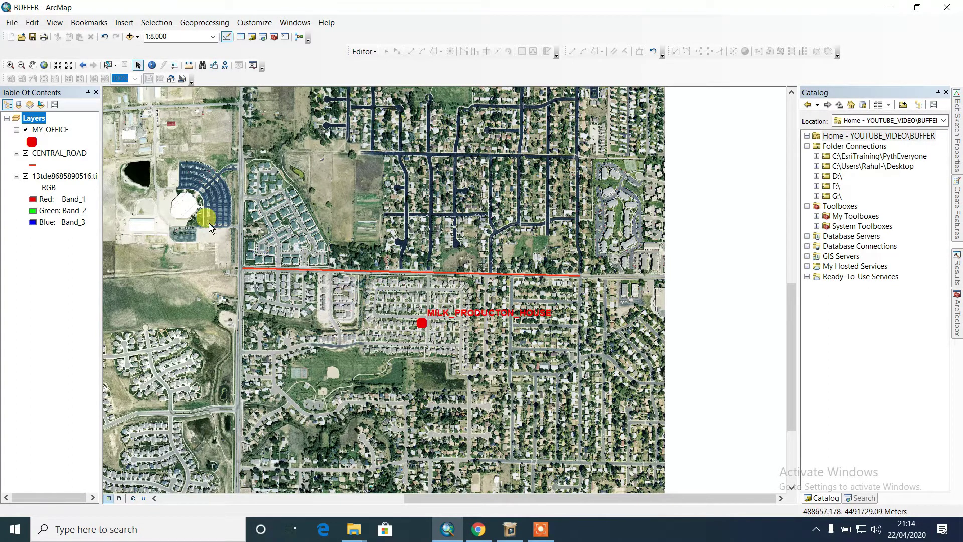
pyautogui.click(25, 153)
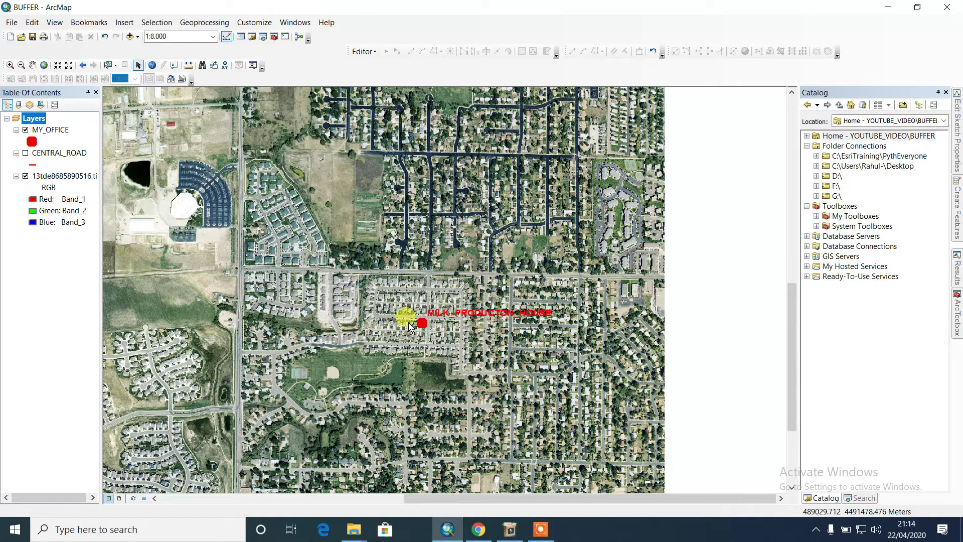
pyautogui.scroll(-1, 476, 334)
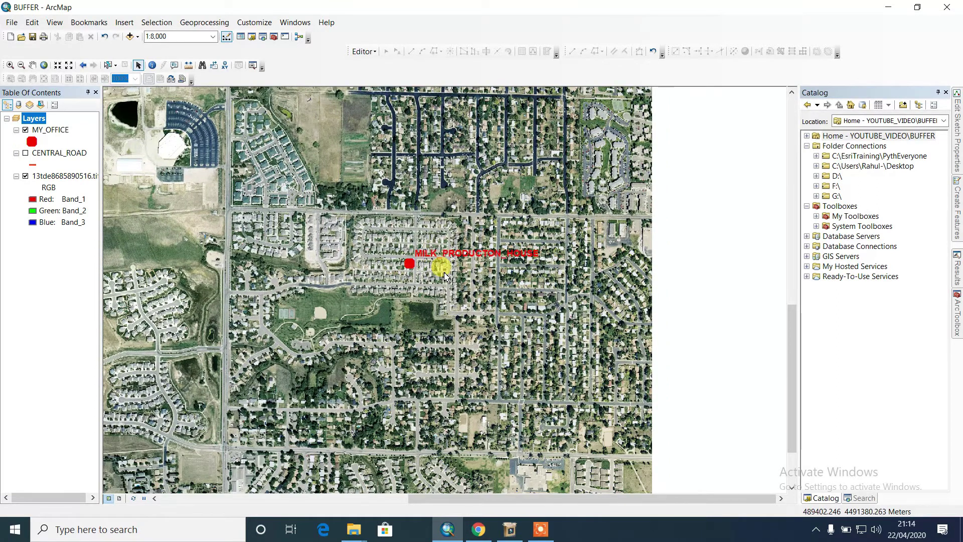
pyautogui.scroll(1, 425, 296)
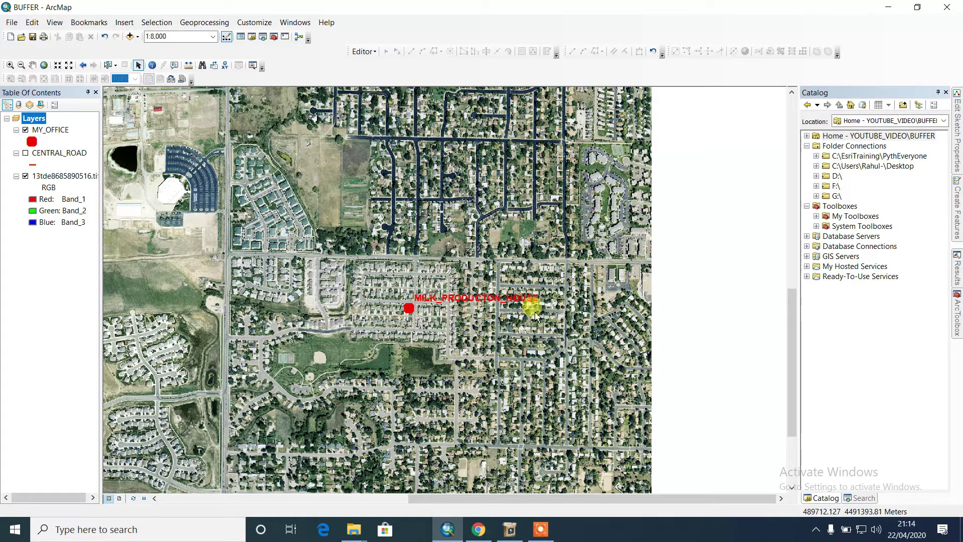
pyautogui.moveTo(408, 267); pyautogui.dragTo(407, 296)
pyautogui.scroll(1, 415, 351)
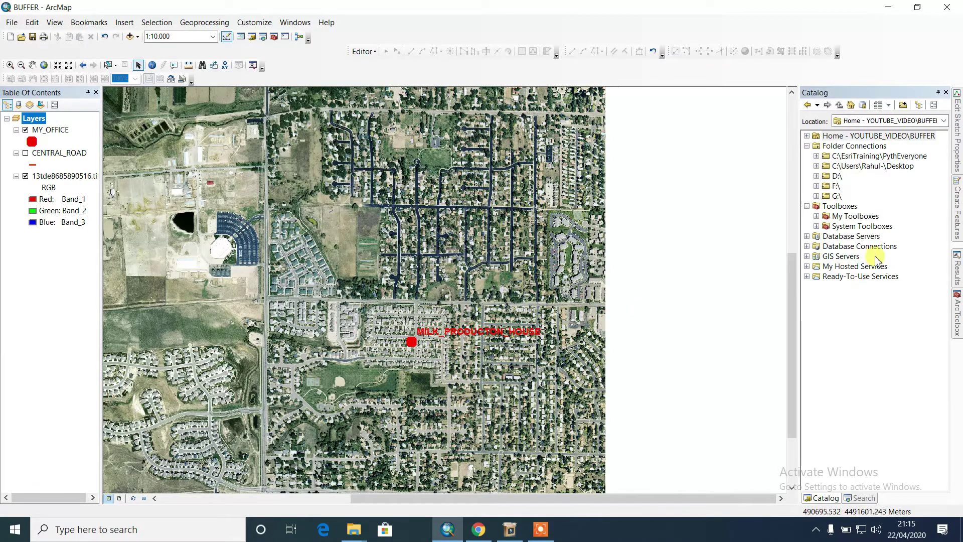
# - Open the Multiple Ring Buffer tool from the Proximity toolset of the Analysis Tools
pyautogui.click(957, 313)
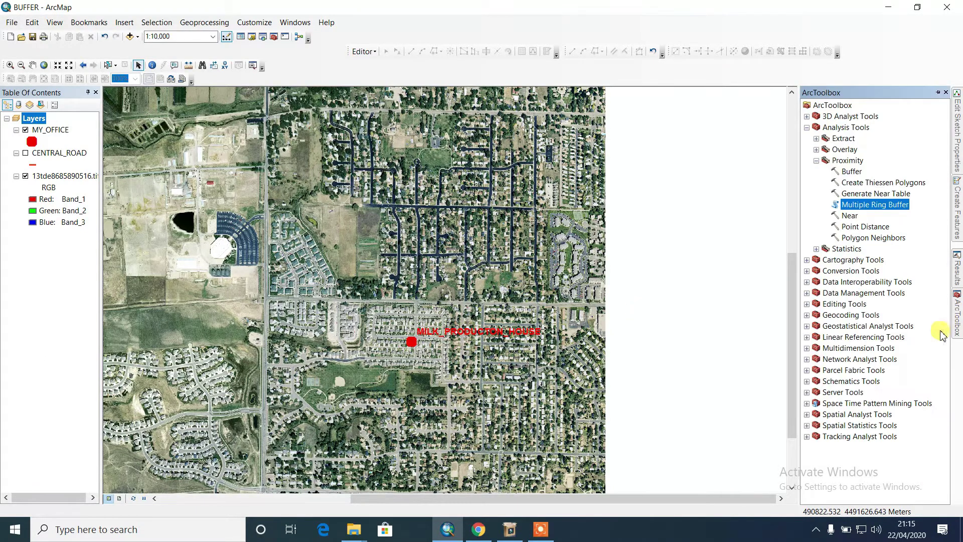
pyautogui.click(816, 161)
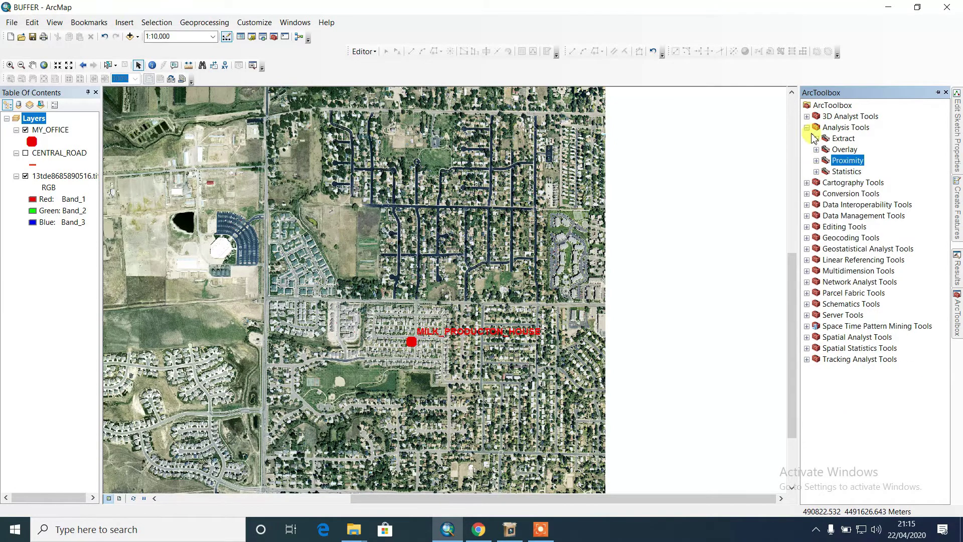
pyautogui.click(813, 128)
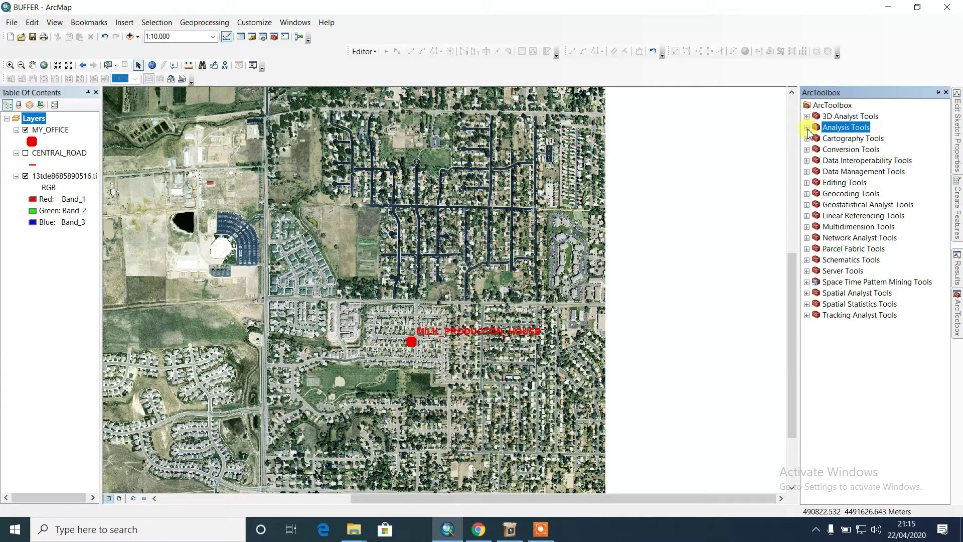
pyautogui.click(807, 129)
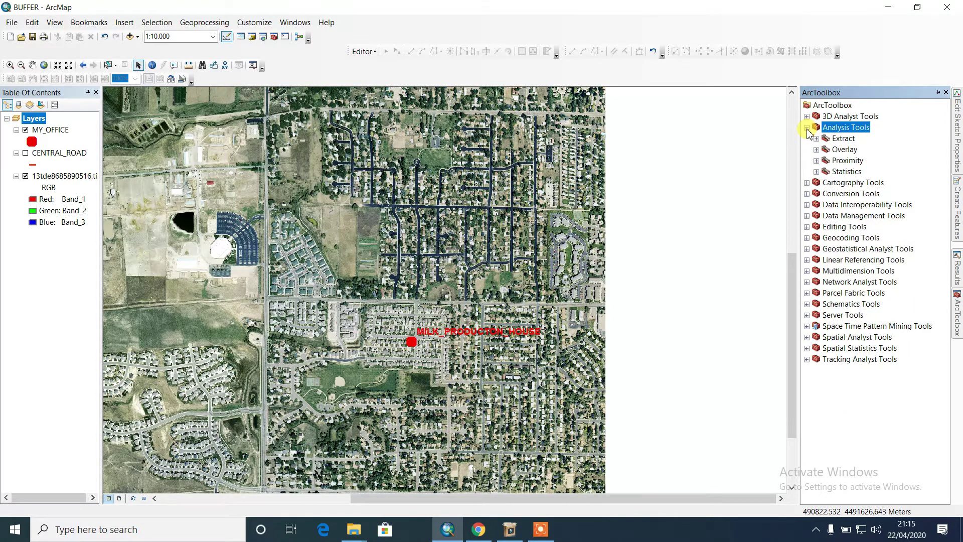
pyautogui.click(817, 161)
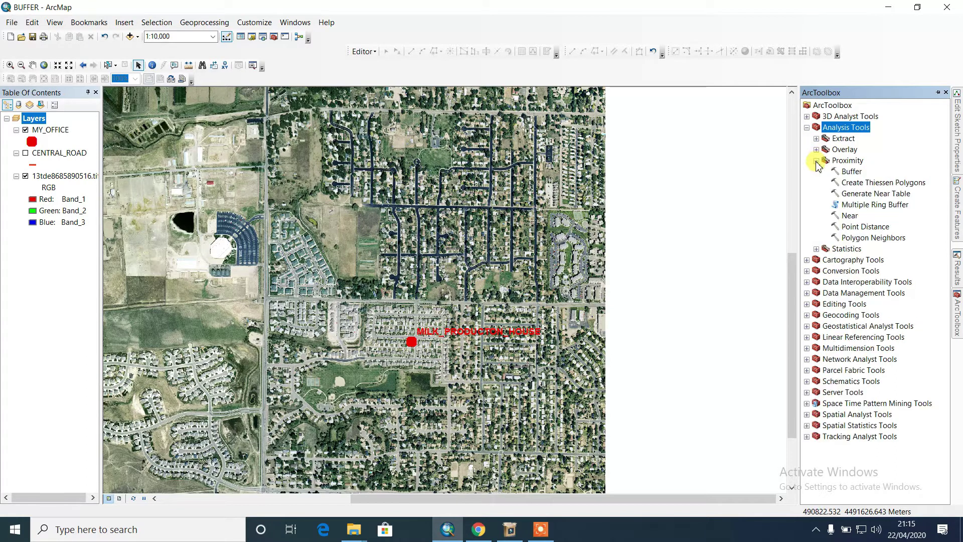
pyautogui.click(850, 205)
pyautogui.doubleClick(849, 205)
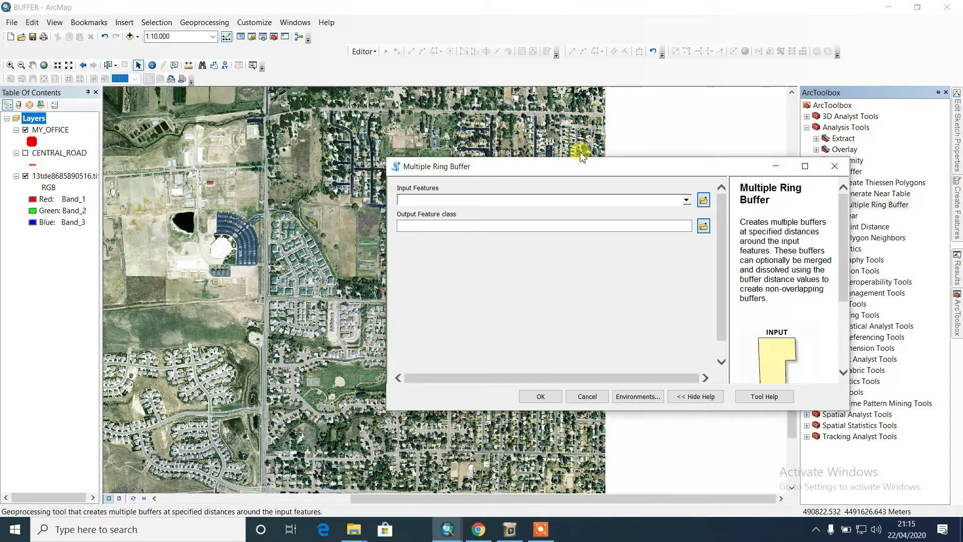
pyautogui.moveTo(560, 173); pyautogui.dragTo(388, 172)
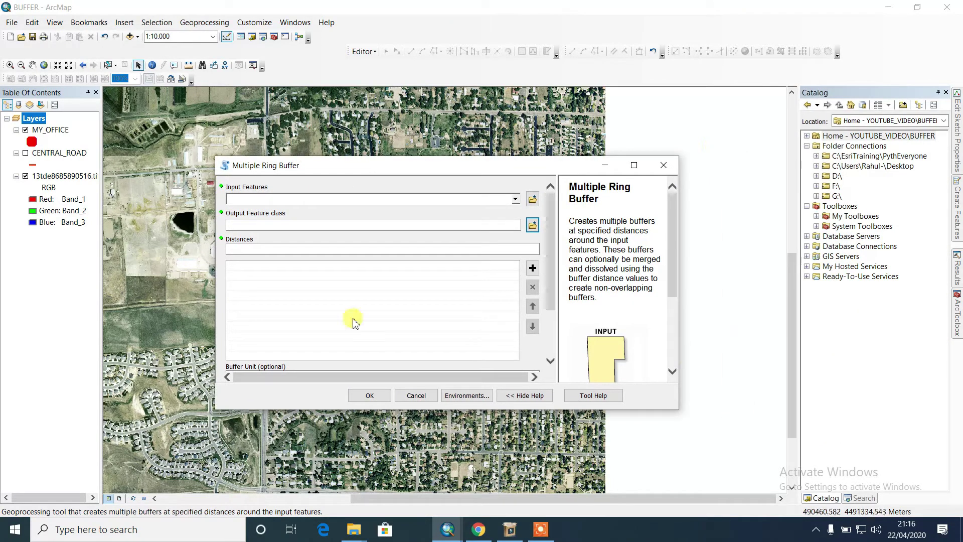
# - Choose MY_OFFICE as the input features and save the output feature class as MUL_RIBNG_BUFF_POIN.SHP in the BUFFER home folder
pyautogui.click(516, 200)
pyautogui.click(266, 211)
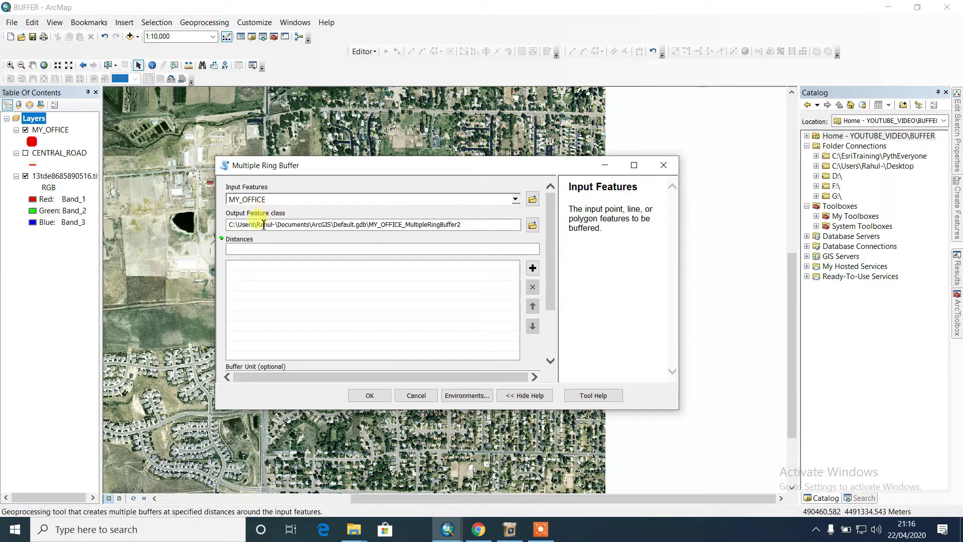
pyautogui.click(532, 225)
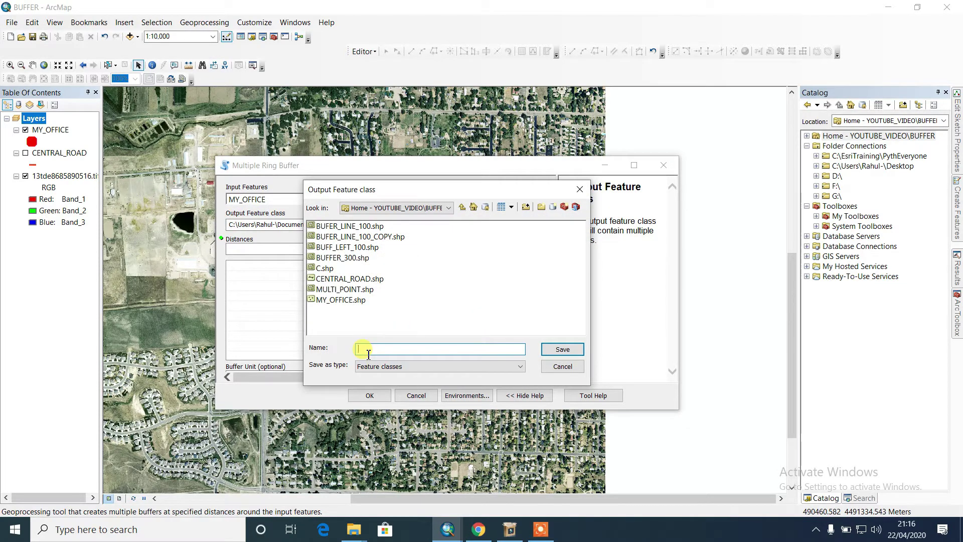
pyautogui.write('MUL_RIBNG_BUFF_POIN.SHP')
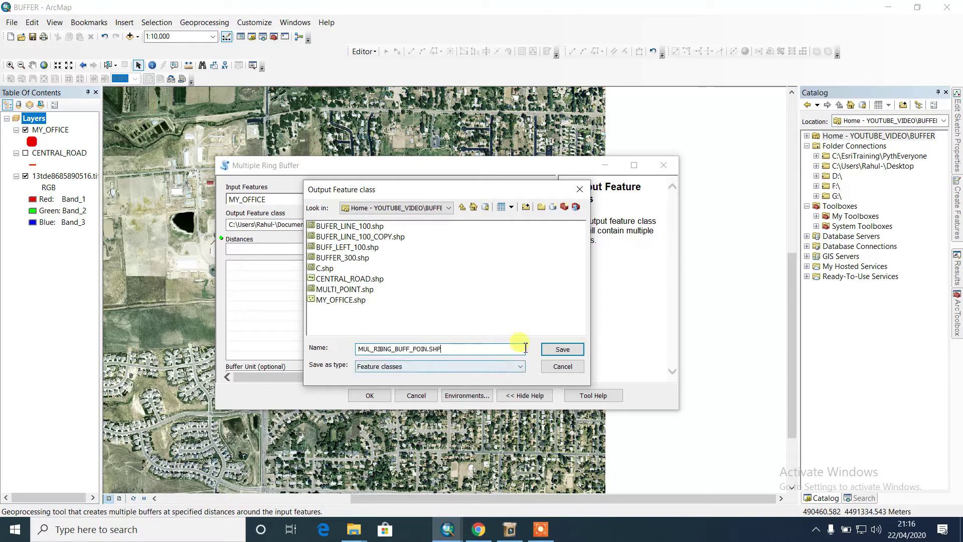
pyautogui.click(551, 350)
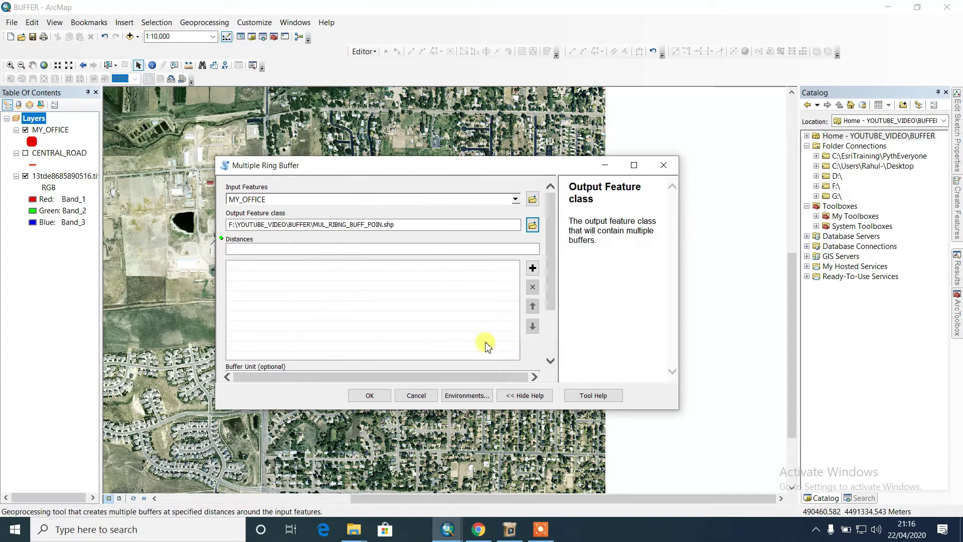
# - Add the buffer distances 300, 400 and 500 to the distance list
pyautogui.click(452, 249)
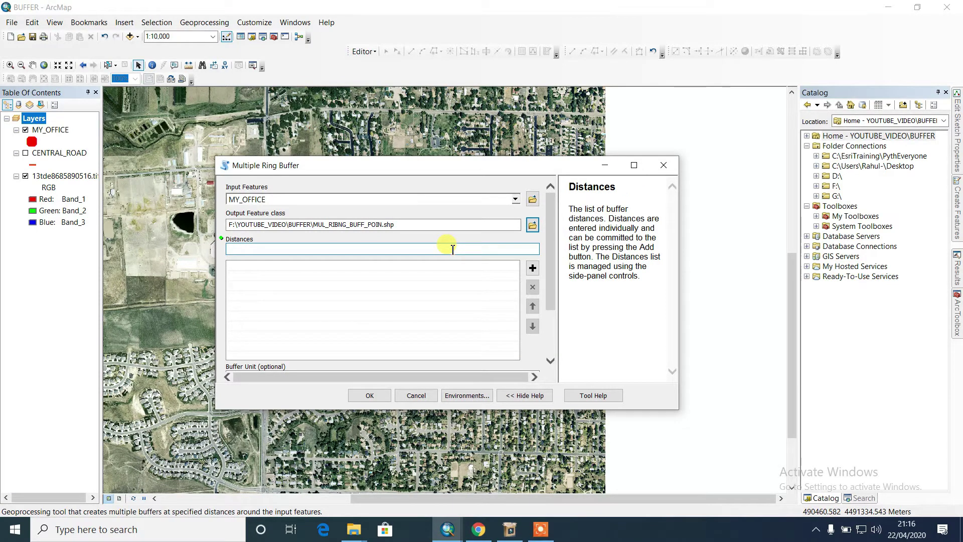
pyautogui.write('300')
pyautogui.click(532, 269)
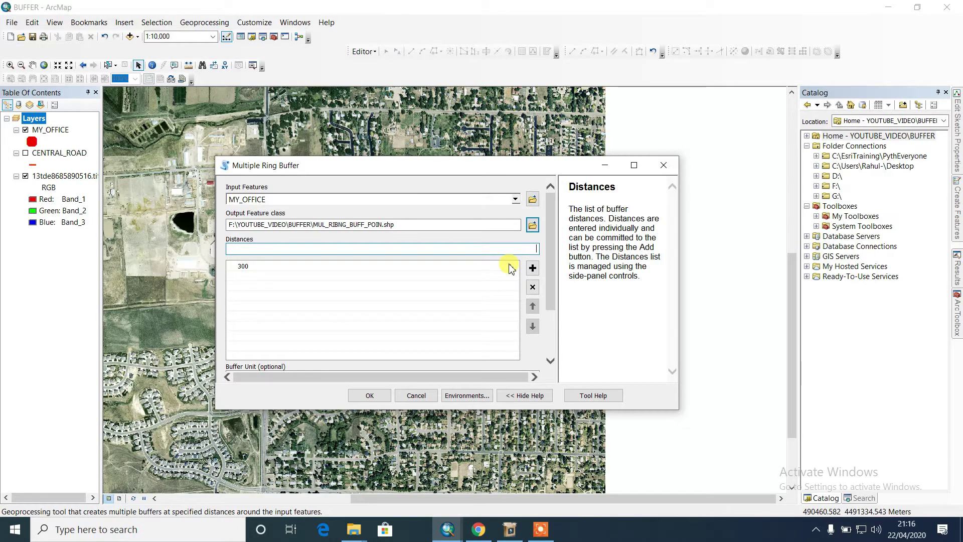
pyautogui.write('400')
pyautogui.click(533, 268)
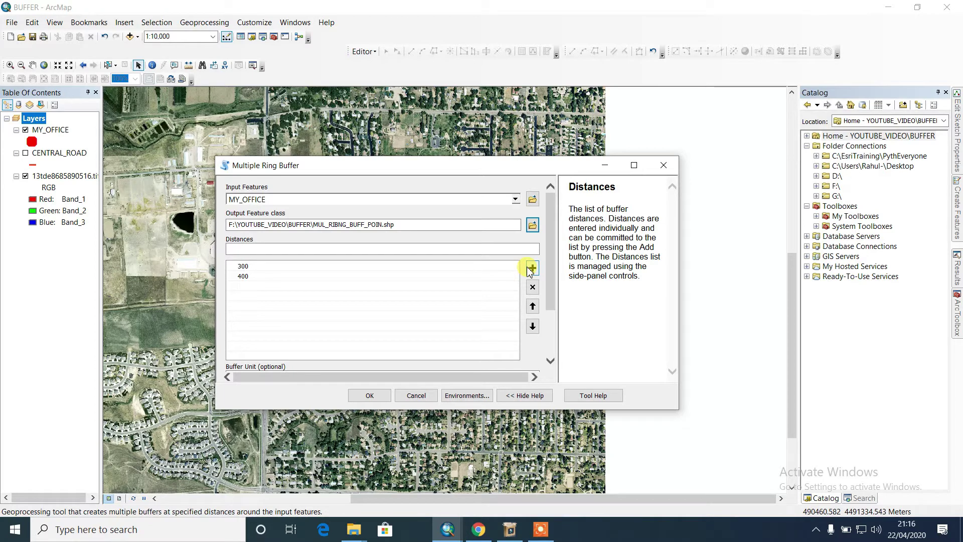
pyautogui.click(534, 249)
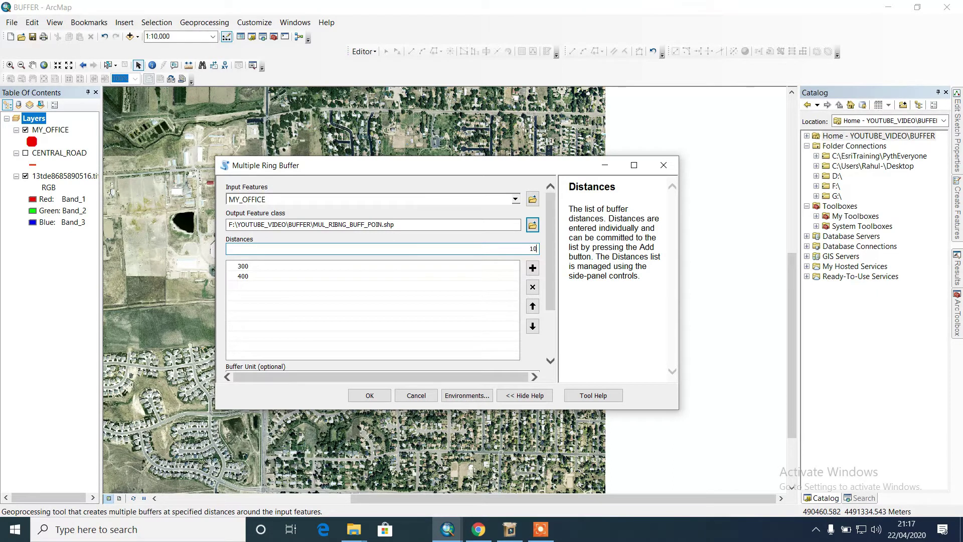
pyautogui.press('BackSpace')
pyautogui.press('BackSpace')
pyautogui.click(534, 250)
pyautogui.write('50')
pyautogui.click(533, 268)
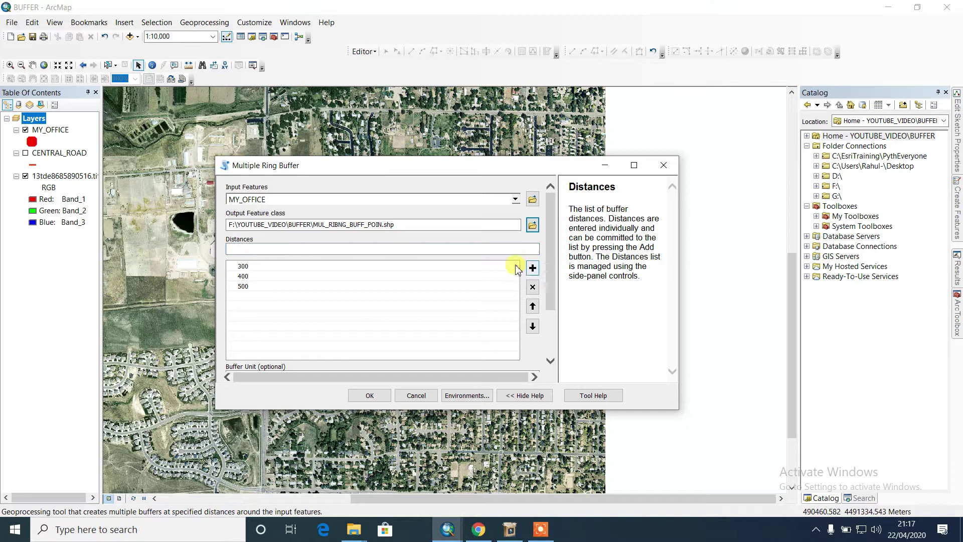
# - Set the buffer unit to Meters, keeping distance as the field name
pyautogui.moveTo(549, 255); pyautogui.dragTo(550, 301)
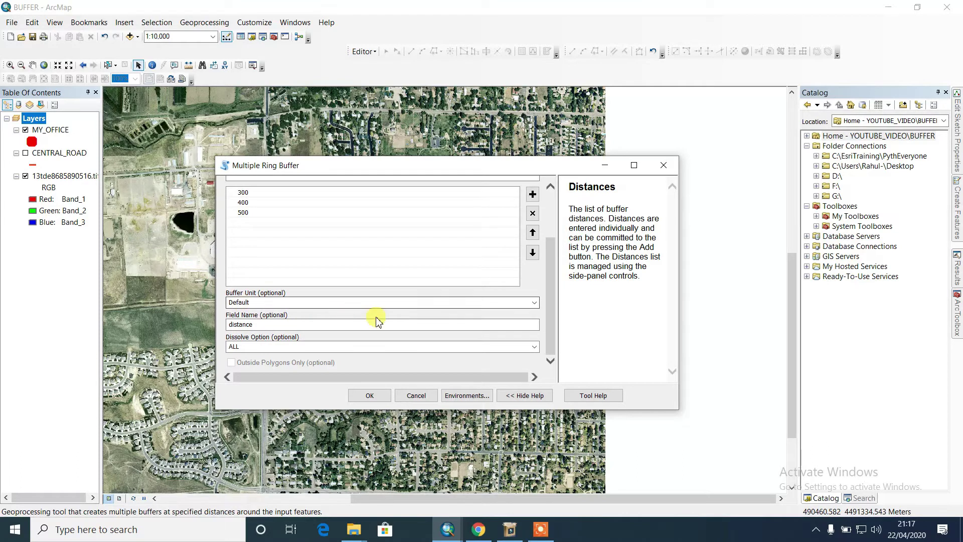
pyautogui.click(537, 302)
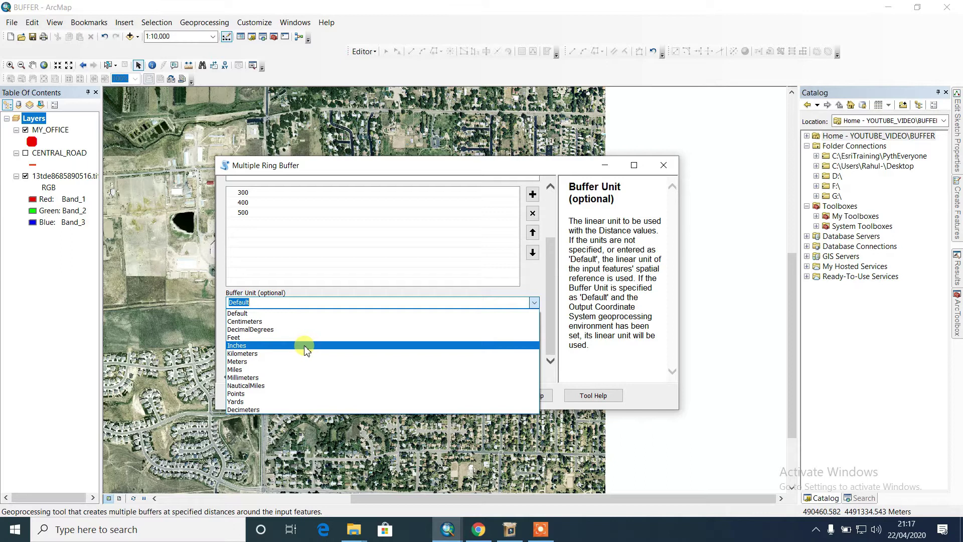
pyautogui.click(244, 363)
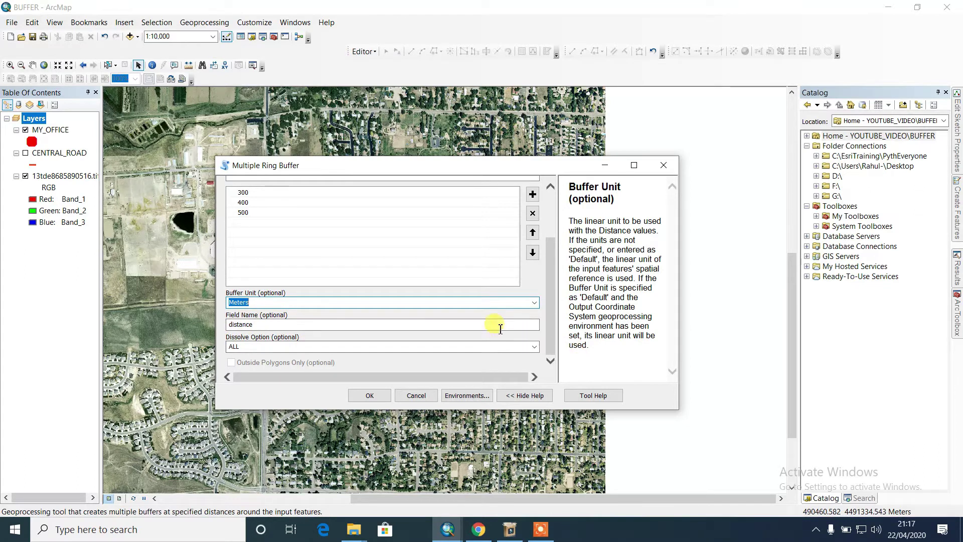
pyautogui.click(284, 325)
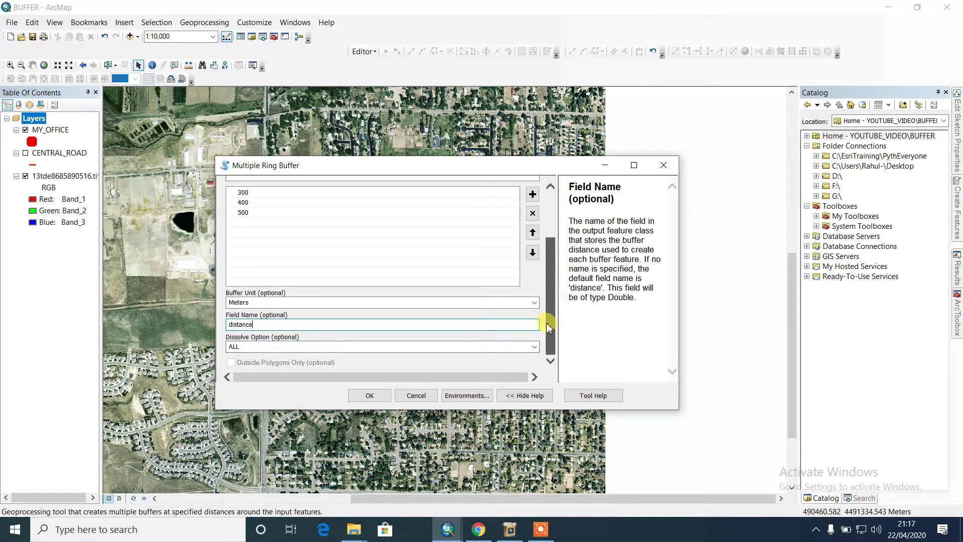
# - Review the entered distances and run the Multiple Ring Buffer tool with the dissolve option ALL
pyautogui.moveTo(549, 328); pyautogui.dragTo(550, 281)
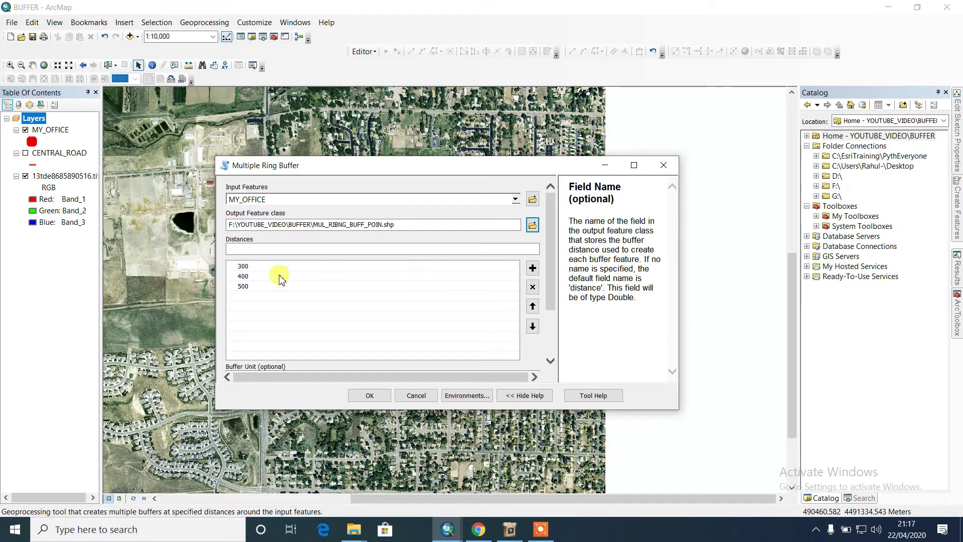
pyautogui.click(264, 288)
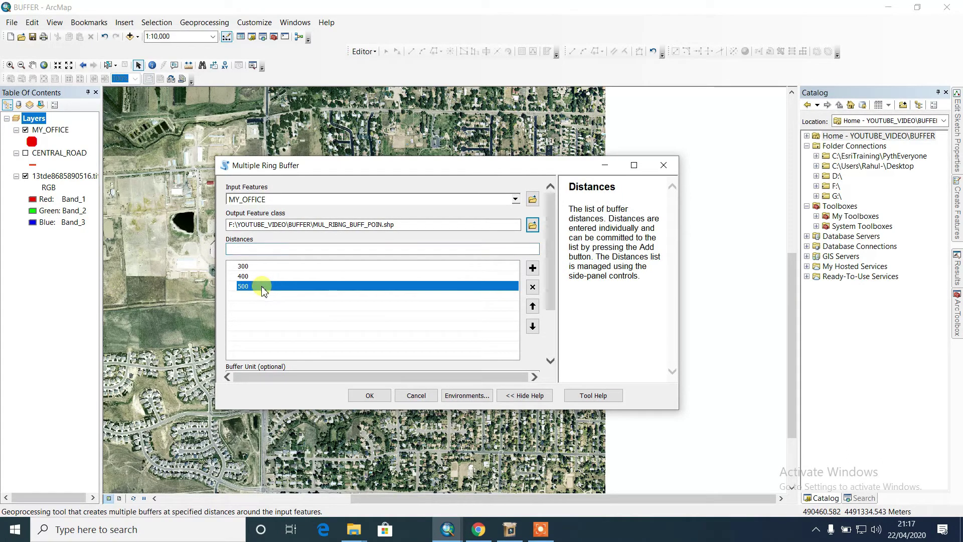
pyautogui.click(260, 276)
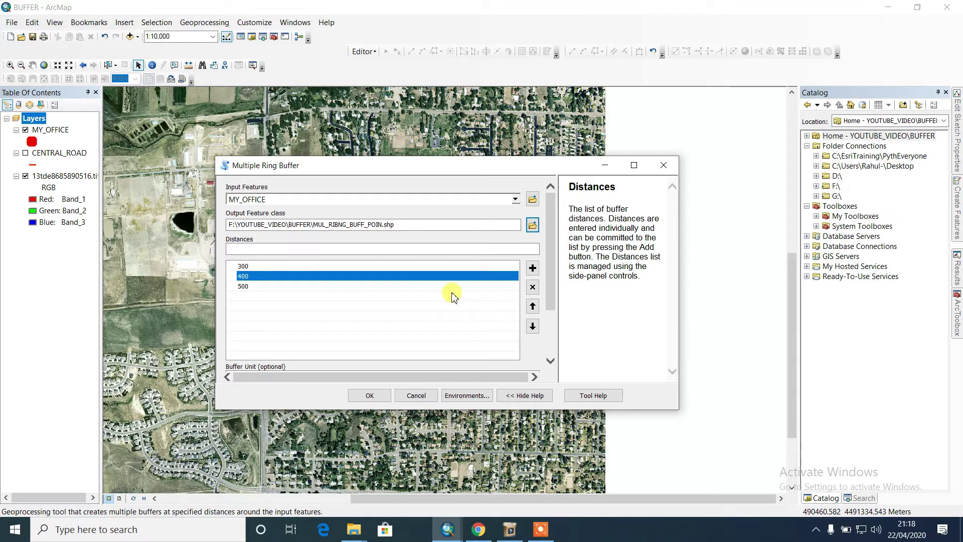
pyautogui.moveTo(552, 301); pyautogui.dragTo(548, 349)
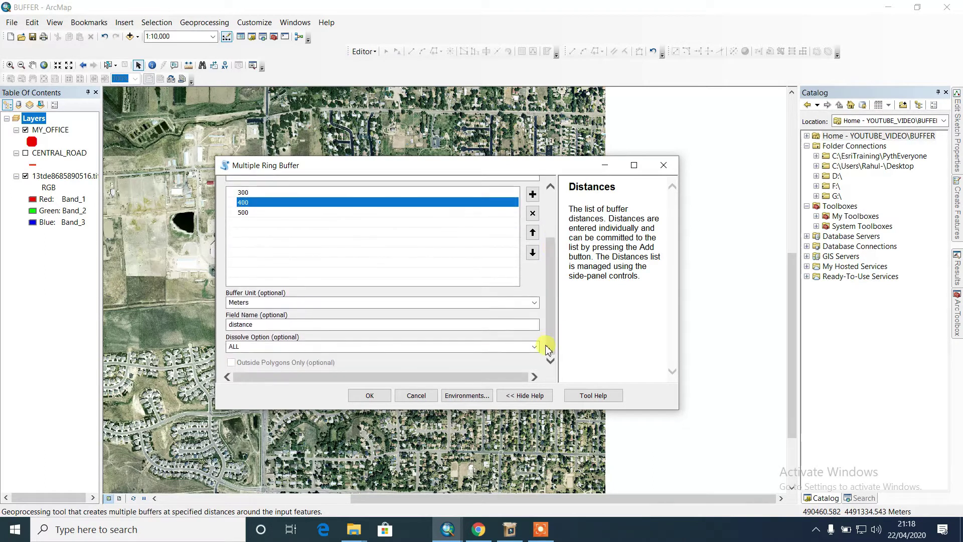
pyautogui.click(371, 396)
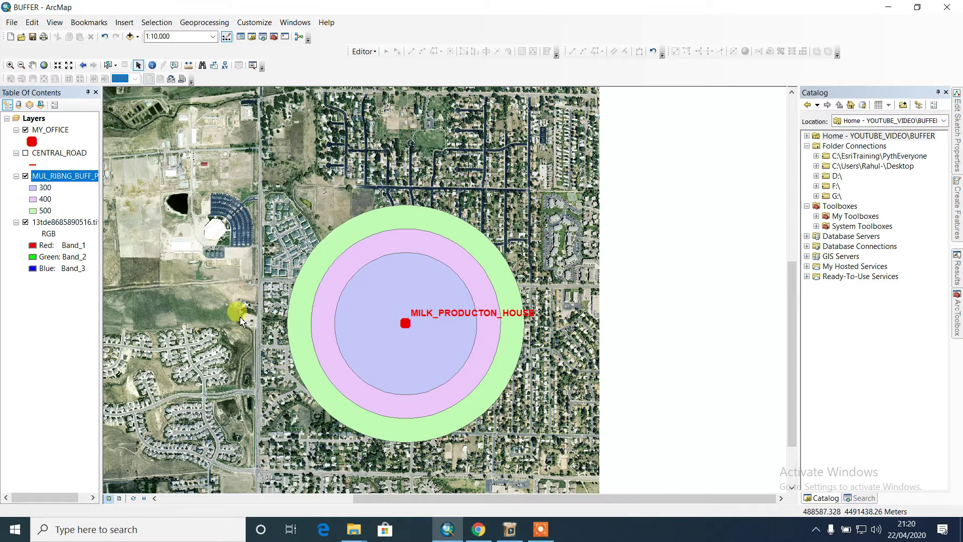
# - Examine the distance values in the attribute table of the new ring buffer layer, and close the table
pyautogui.rightClick(54, 178)
pyautogui.click(268, 250)
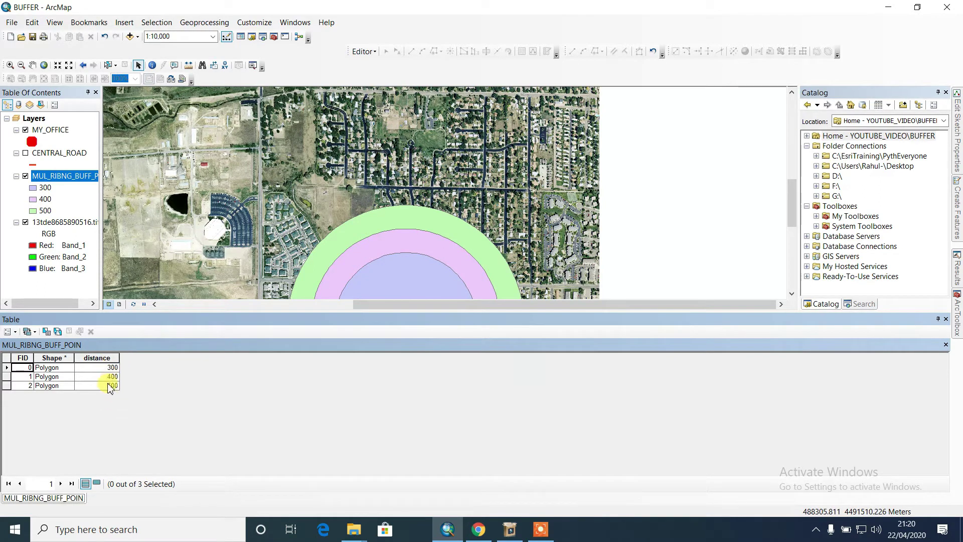
pyautogui.click(946, 320)
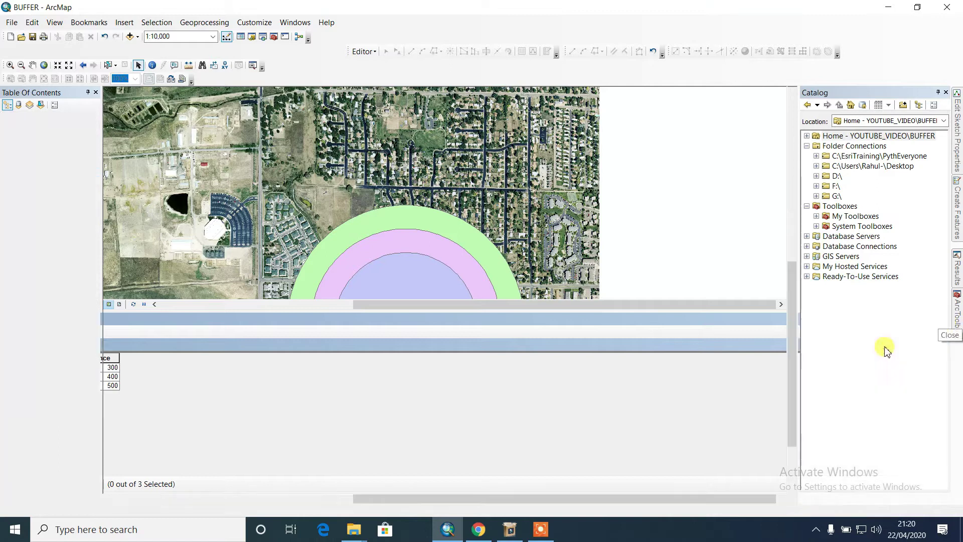
# - Turn on feature labels for the multiple ring buffer layer of the office point, with distance as the label field
pyautogui.rightClick(69, 176)
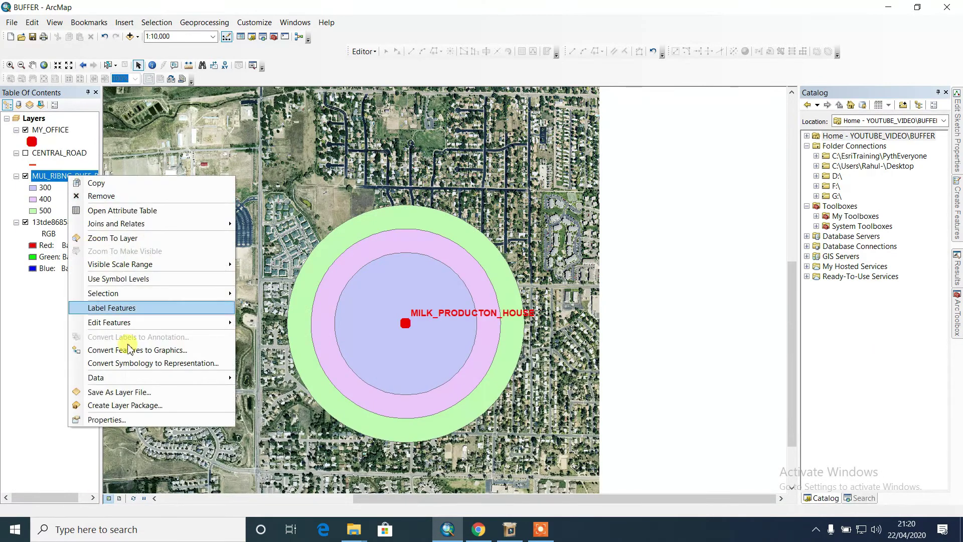
pyautogui.click(125, 421)
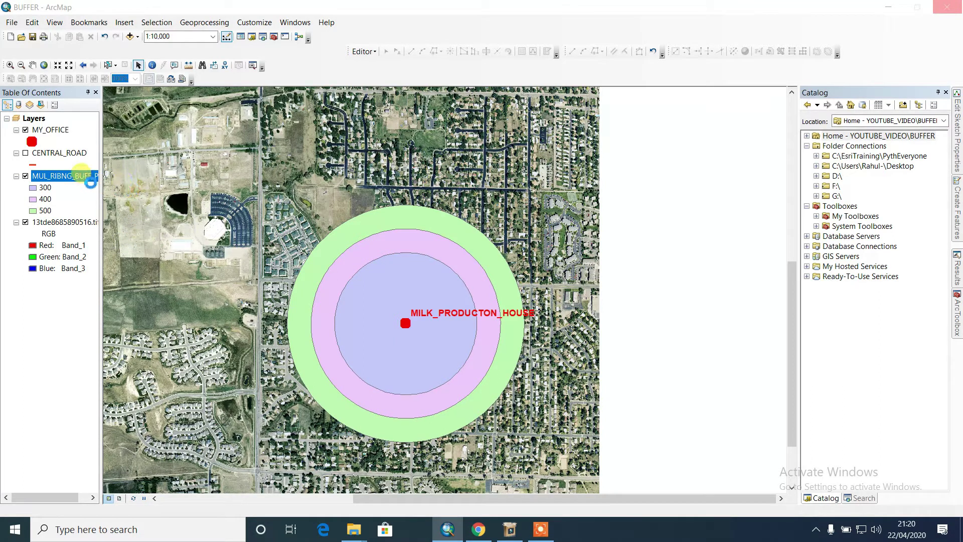
pyautogui.click(283, 152)
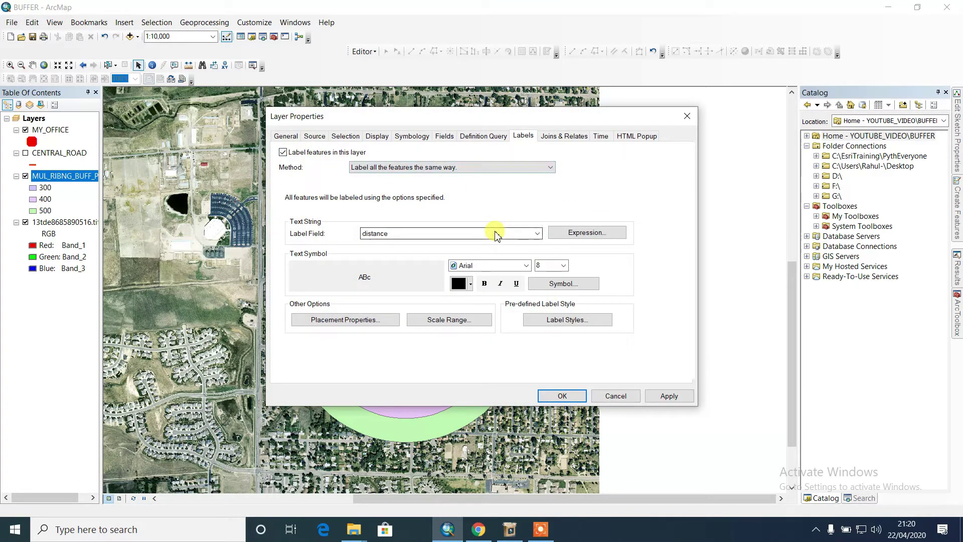
# - Format the ring labels as bold, size 11, red text and apply the layer properties
pyautogui.click(485, 284)
pyautogui.click(563, 264)
pyautogui.click(547, 301)
pyautogui.click(466, 284)
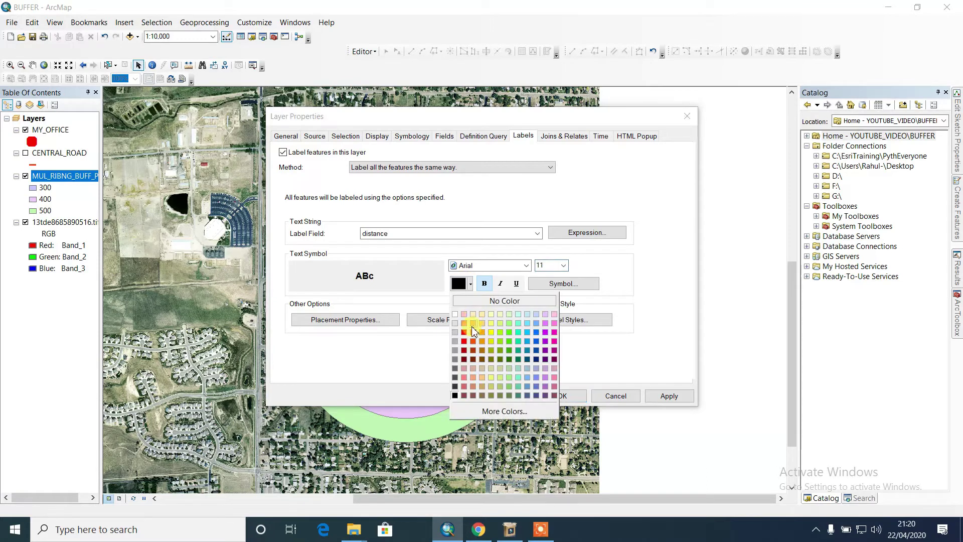
pyautogui.click(464, 336)
pyautogui.click(669, 395)
pyautogui.click(565, 396)
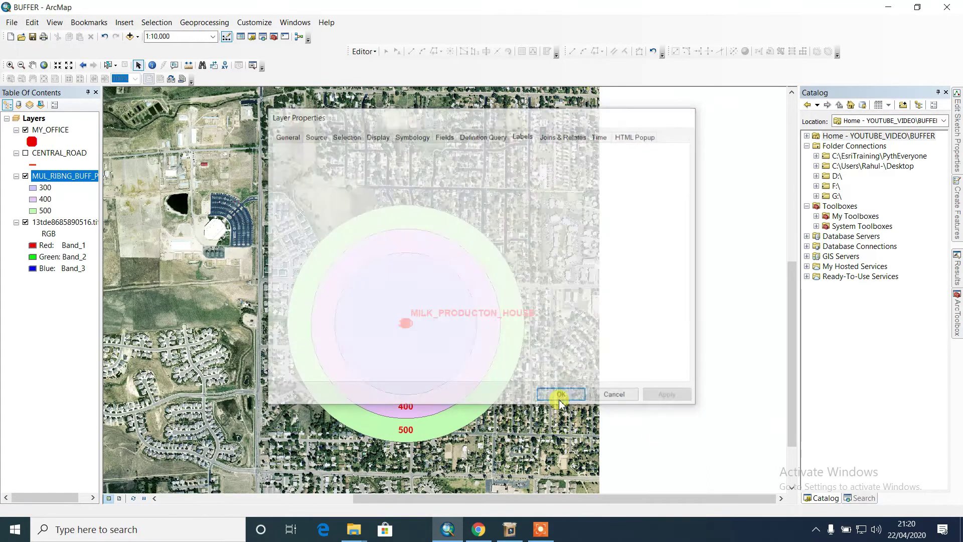
# - Hide the MY_OFFICE layer to examine the distance labels on the rings, and show the layer again
pyautogui.scroll(2, 383, 327)
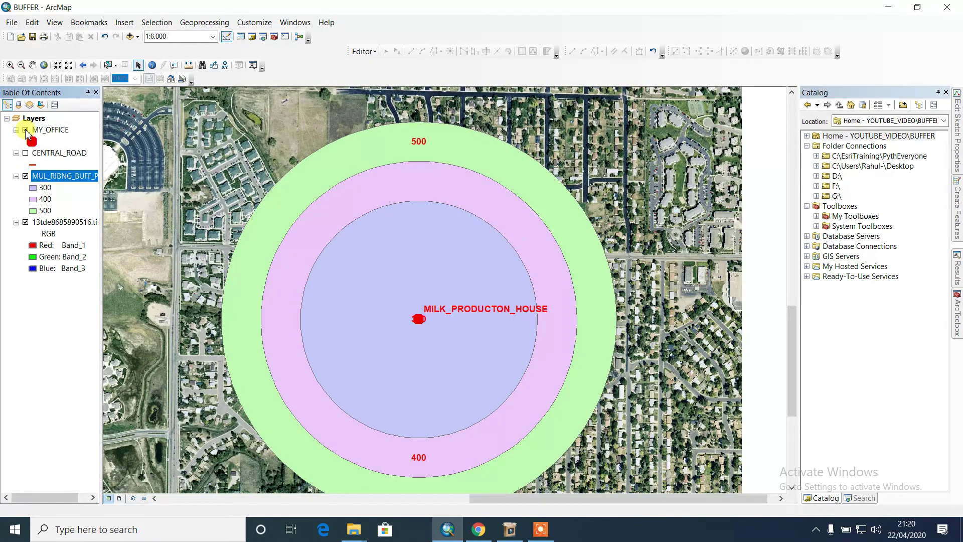
pyautogui.click(27, 132)
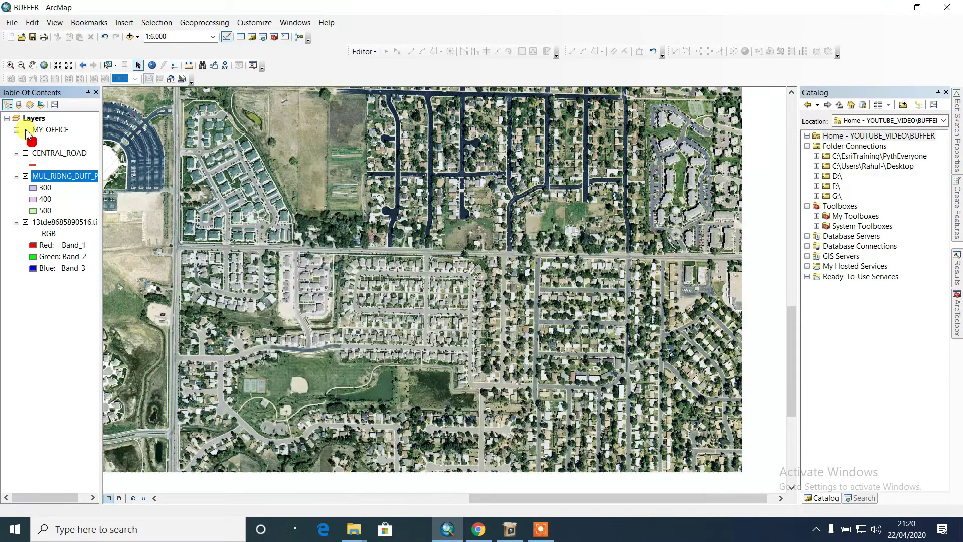
pyautogui.moveTo(379, 320); pyautogui.dragTo(405, 308)
pyautogui.scroll(-2, 407, 308)
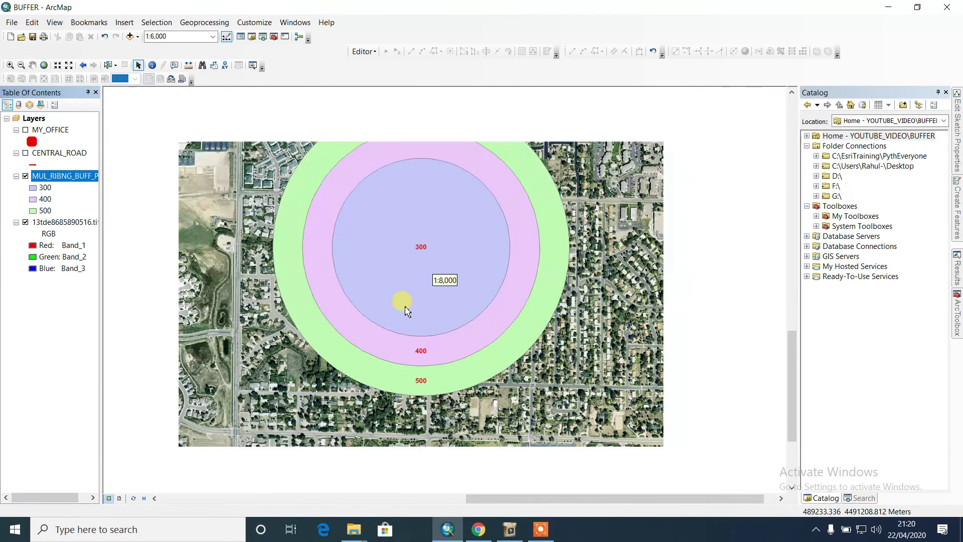
pyautogui.moveTo(510, 300); pyautogui.dragTo(510, 323)
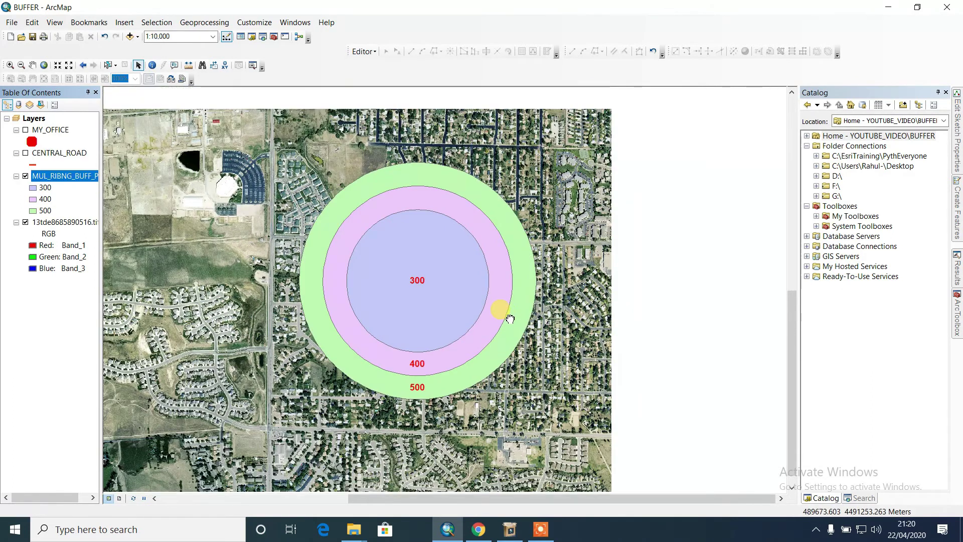
pyautogui.click(25, 129)
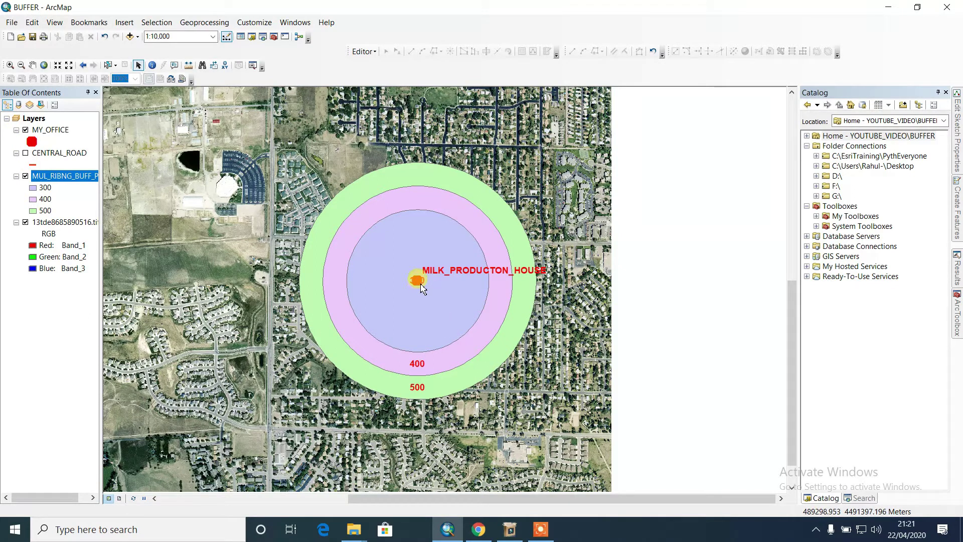
# - Change the MY_OFFICE point symbol's color to green
pyautogui.click(31, 142)
pyautogui.click(582, 216)
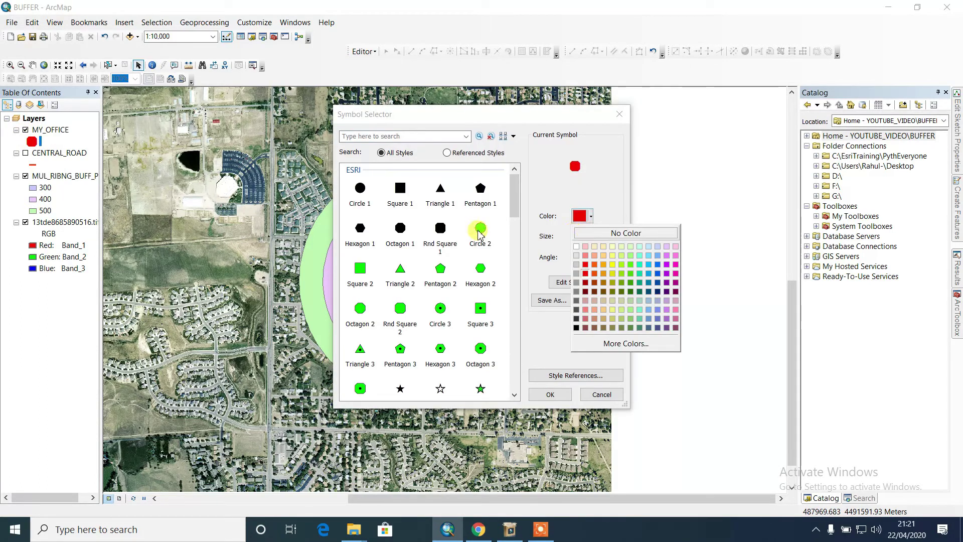
pyautogui.click(622, 274)
pyautogui.click(550, 395)
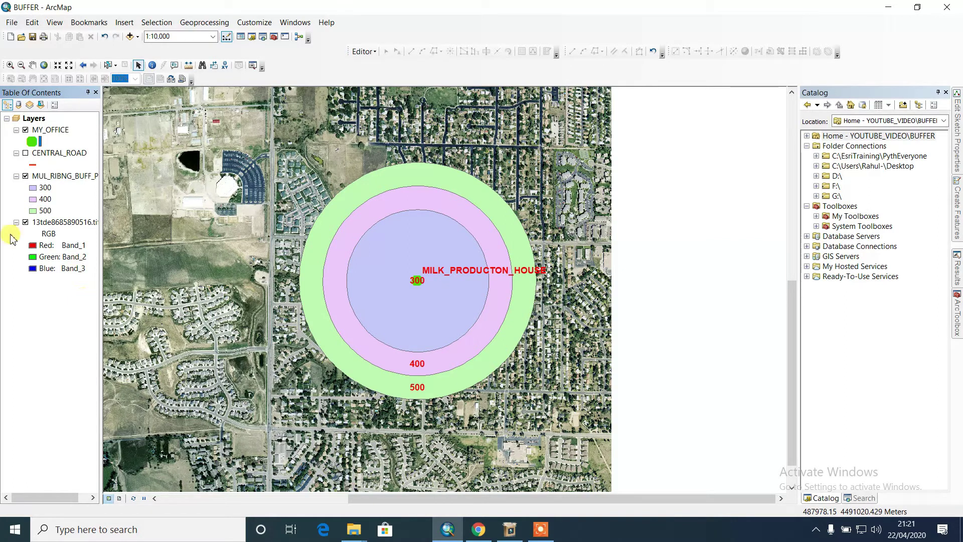
# - Hide the MY_OFFICE layer and its ring buffer layer, and show the CENTRAL_ROAD layer
pyautogui.click(25, 129)
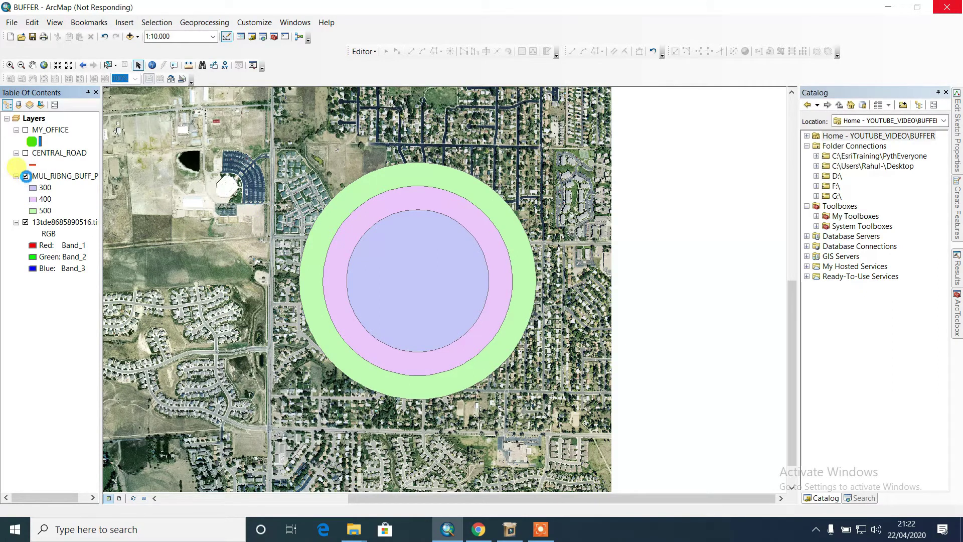
pyautogui.click(26, 177)
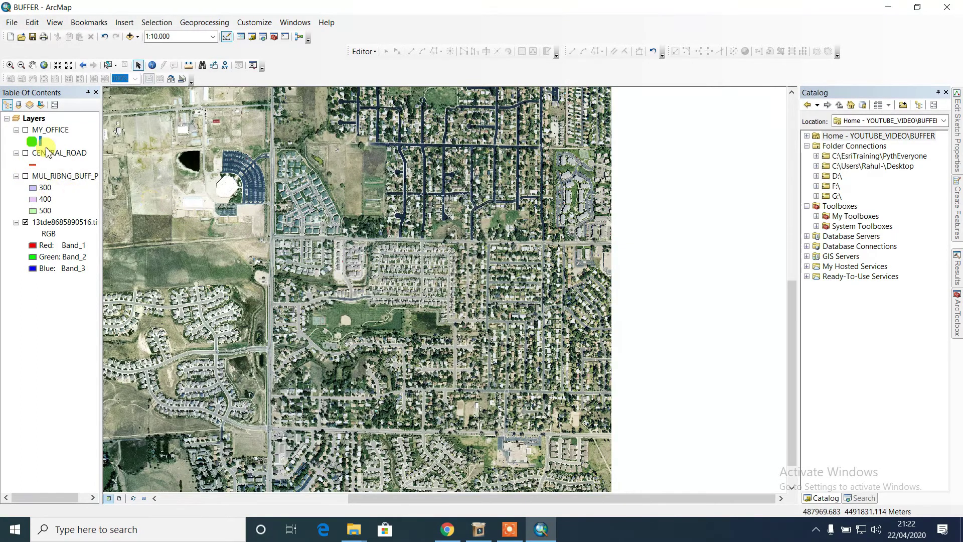
pyautogui.click(26, 152)
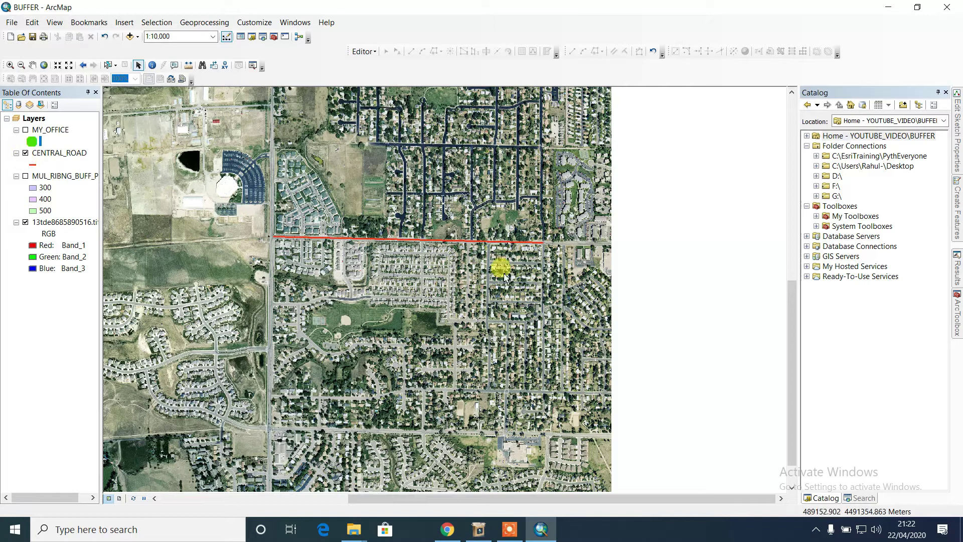
pyautogui.scroll(-1, 407, 244)
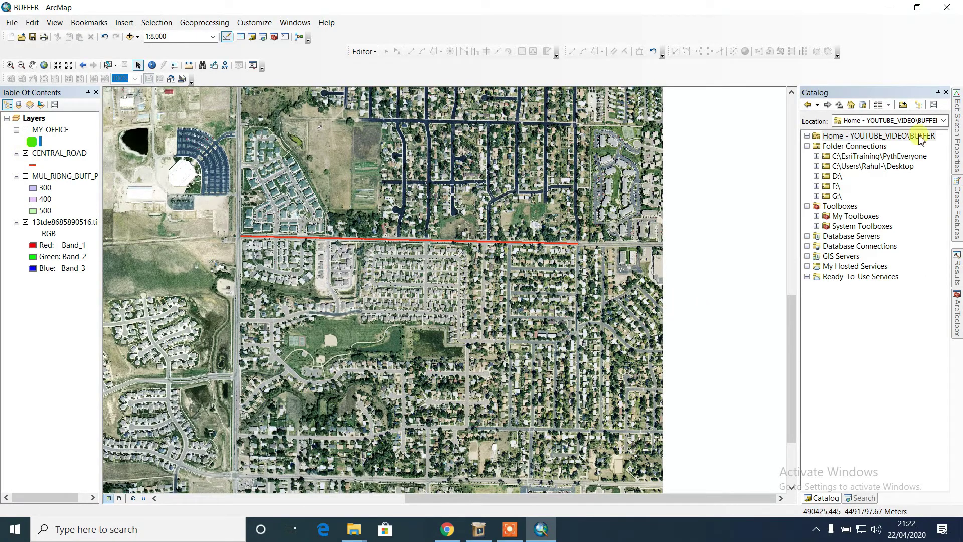
# - Start the Multiple Ring Buffer tool with CENTRAL_ROAD as input and BUFF_DIST_LINE_MUKT.shp in the BUFFER folder as output
pyautogui.click(855, 205)
pyautogui.doubleClick(855, 206)
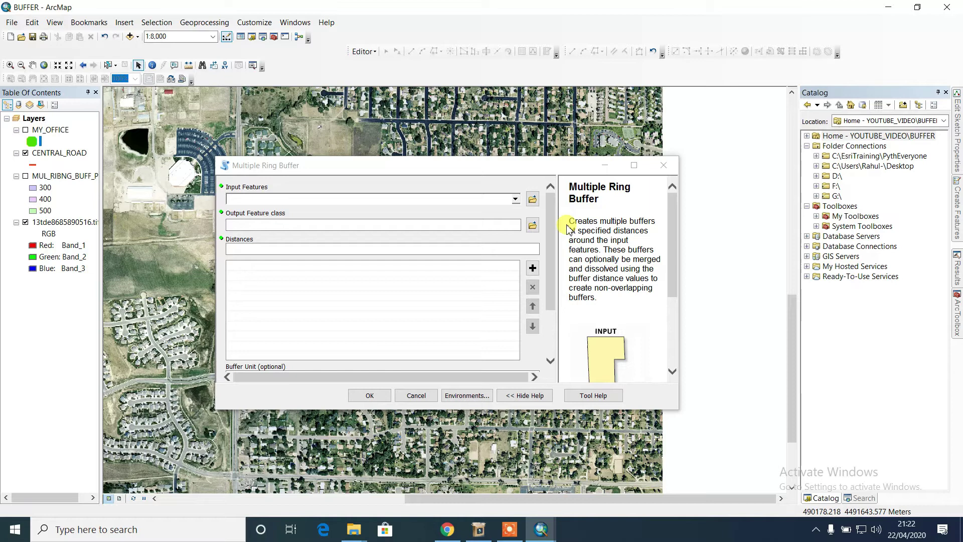
pyautogui.click(516, 199)
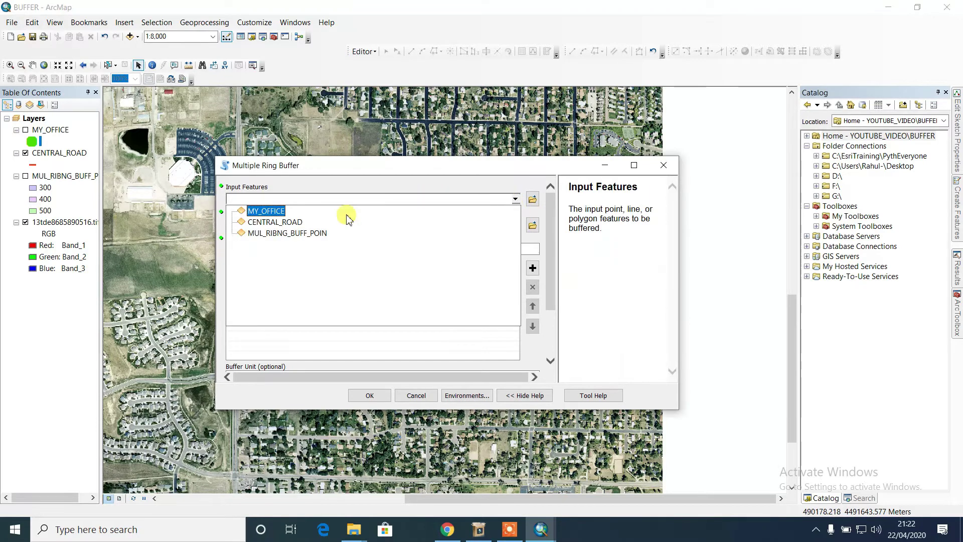
pyautogui.click(273, 223)
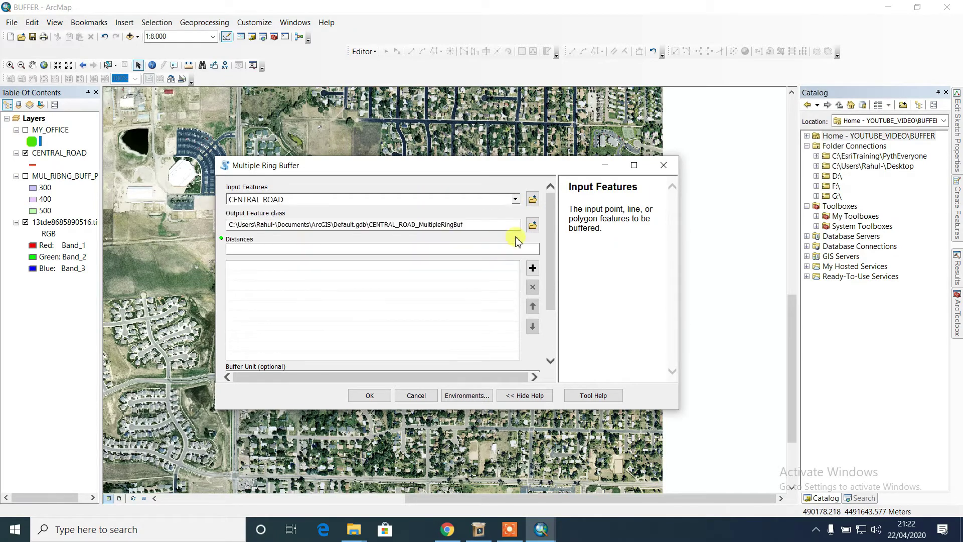
pyautogui.click(532, 226)
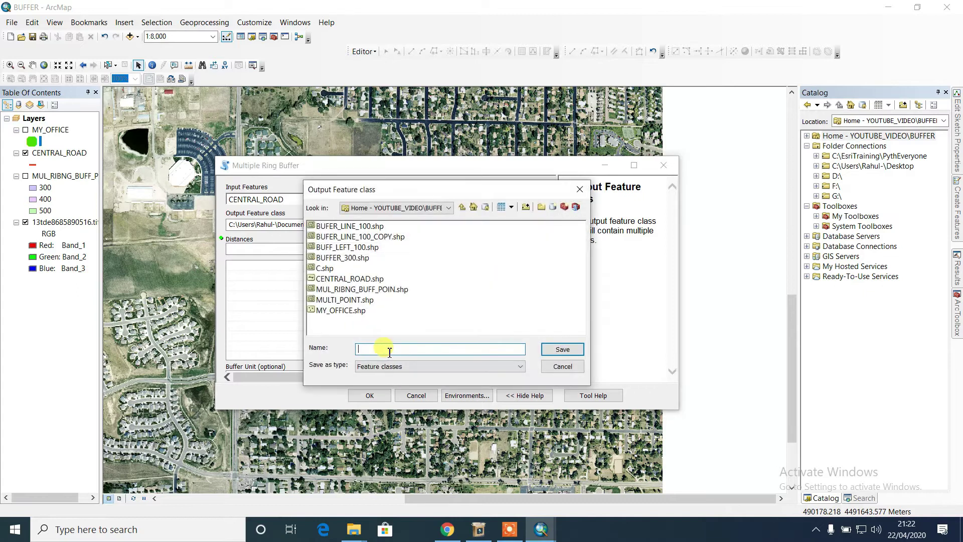
pyautogui.write('BUFF_DIST_LINE_')
pyautogui.click(559, 350)
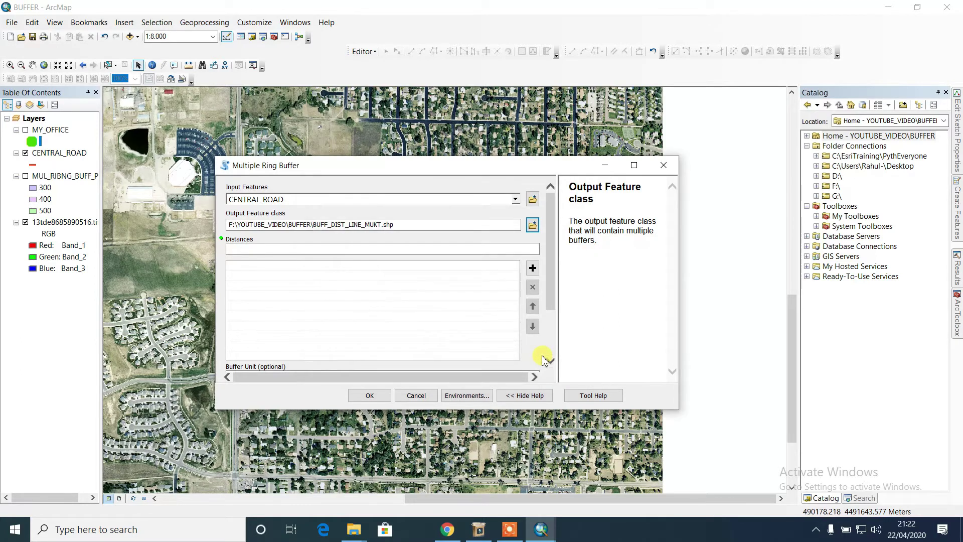
# - Add the distances 300, 400 and 500 for the road's ring buffers
pyautogui.click(506, 252)
pyautogui.write('300')
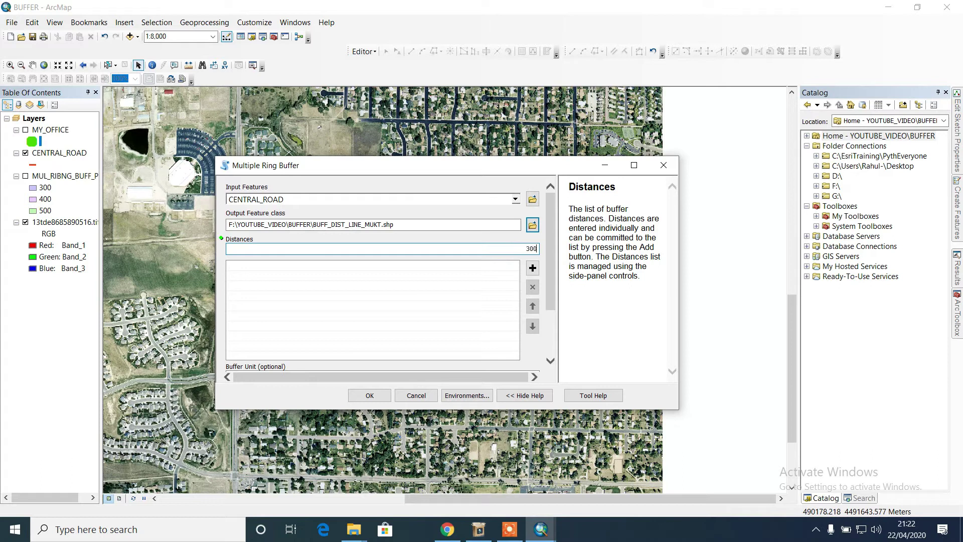
pyautogui.click(533, 268)
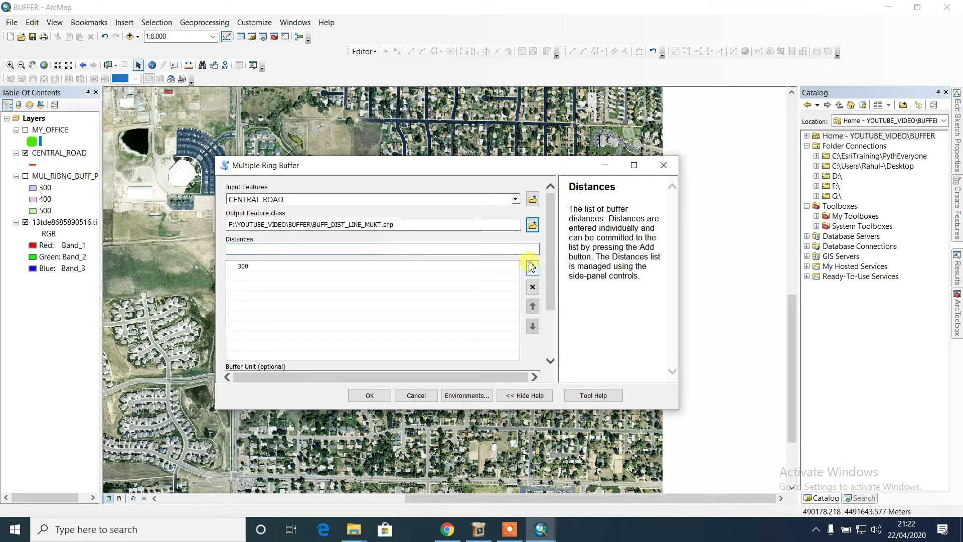
pyautogui.write('400')
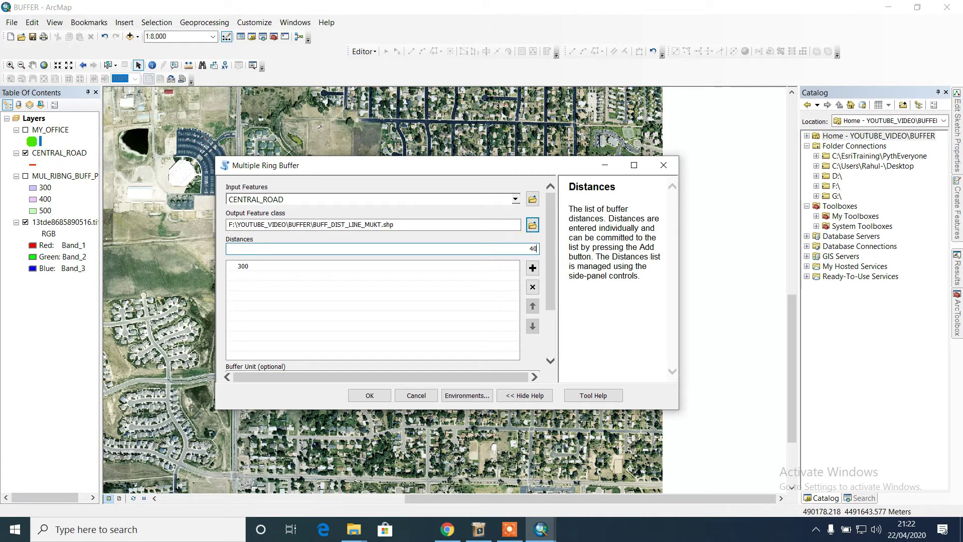
pyautogui.click(532, 265)
pyautogui.write('500')
pyautogui.click(533, 268)
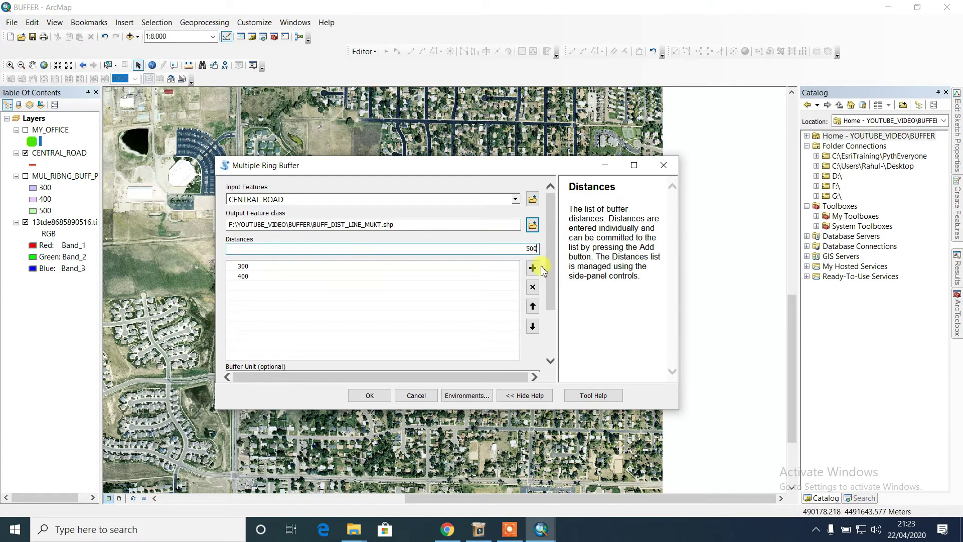
# - Set the road buffer's unit to Meters and run the tool with the distance field name and dissolve option ALL
pyautogui.moveTo(551, 269); pyautogui.dragTo(550, 312)
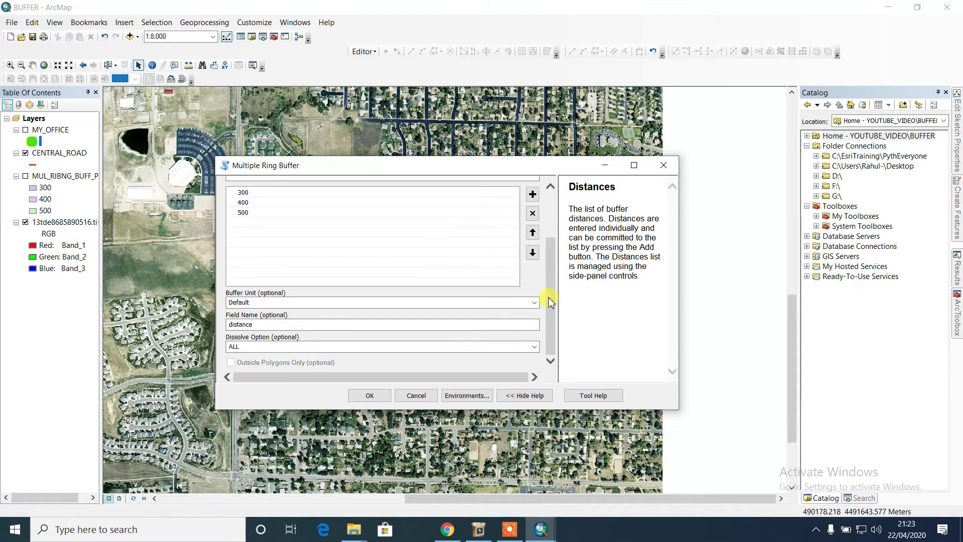
pyautogui.click(539, 301)
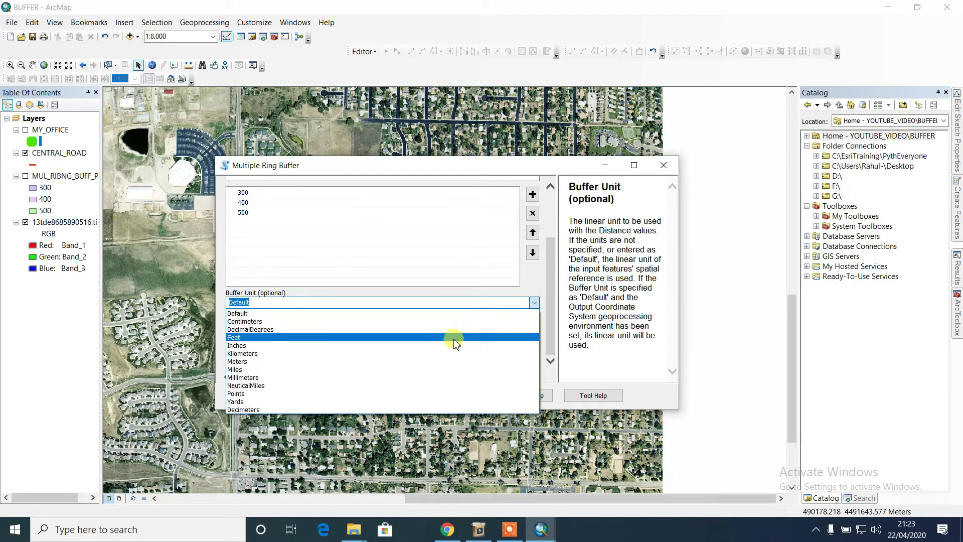
pyautogui.click(407, 362)
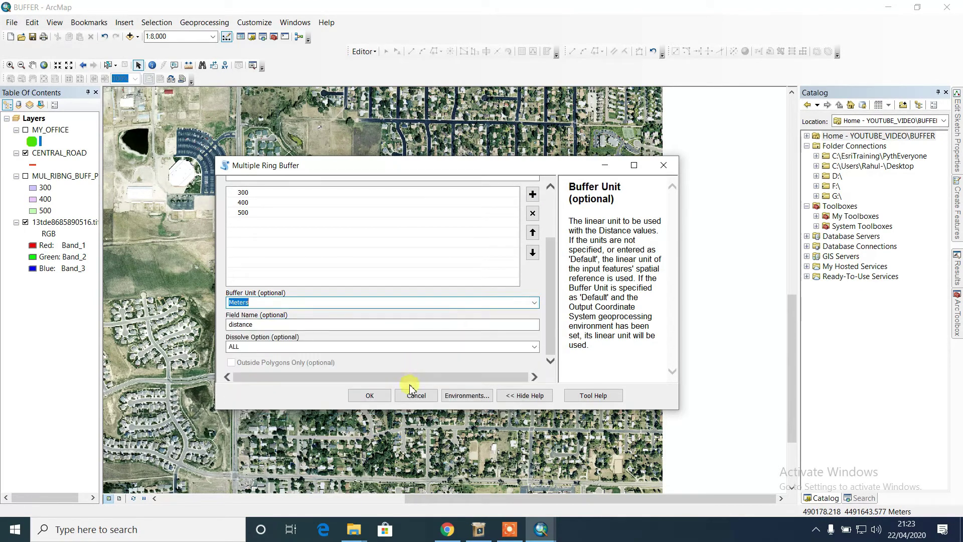
pyautogui.click(369, 395)
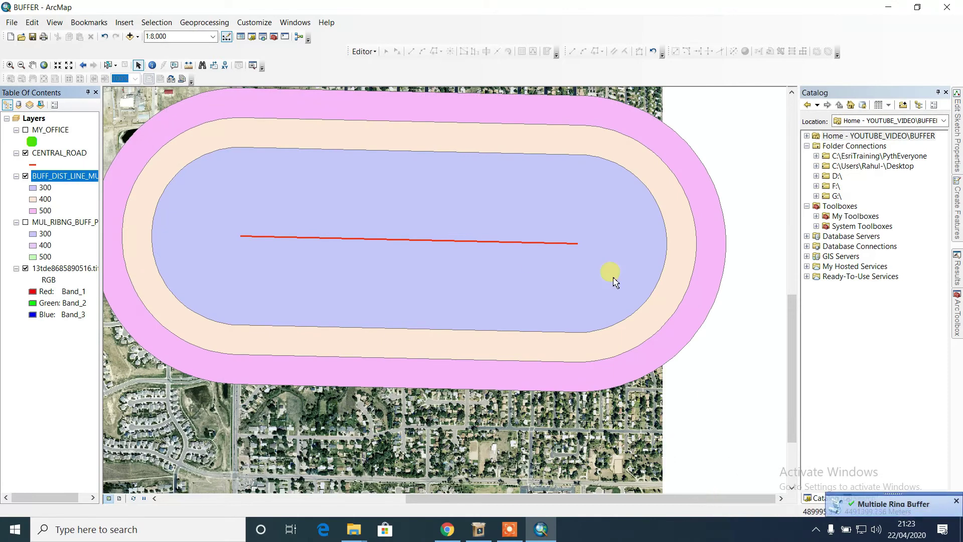
# - Inspect the whole set of ring buffers around the road line and select the BUFF_DIST_LINE_MUKT layer
pyautogui.press('Up')
pyautogui.press('Left')
pyautogui.scroll(2, 546, 334)
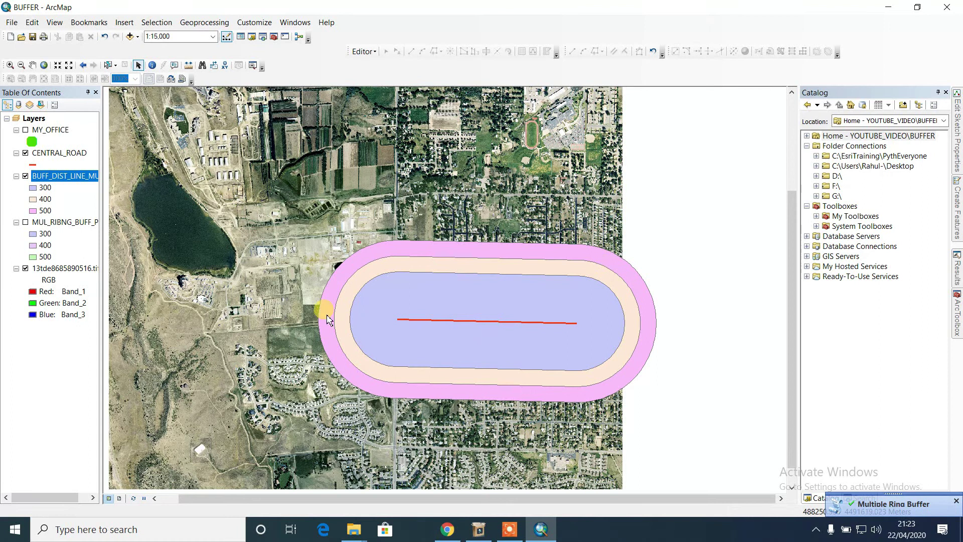
pyautogui.moveTo(422, 335); pyautogui.dragTo(410, 294)
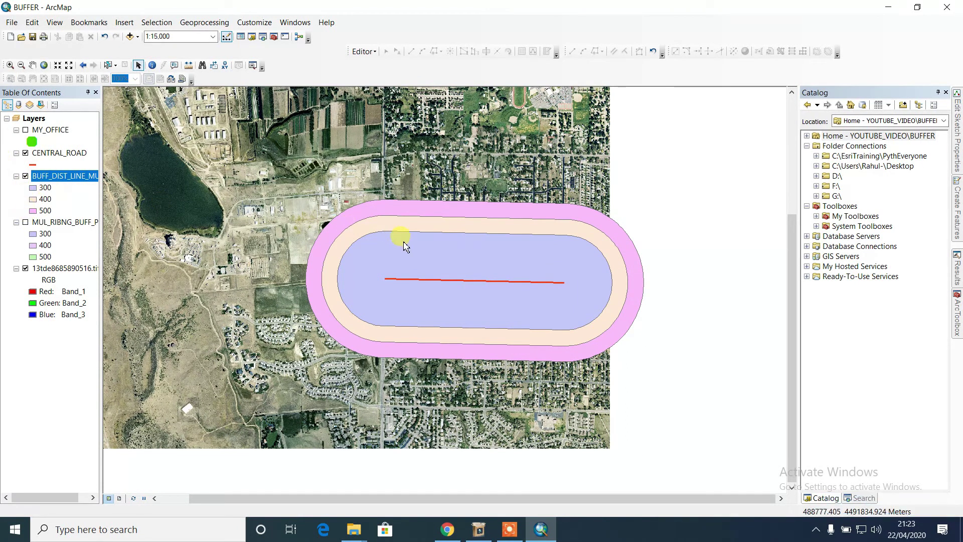
pyautogui.moveTo(432, 262); pyautogui.dragTo(409, 226)
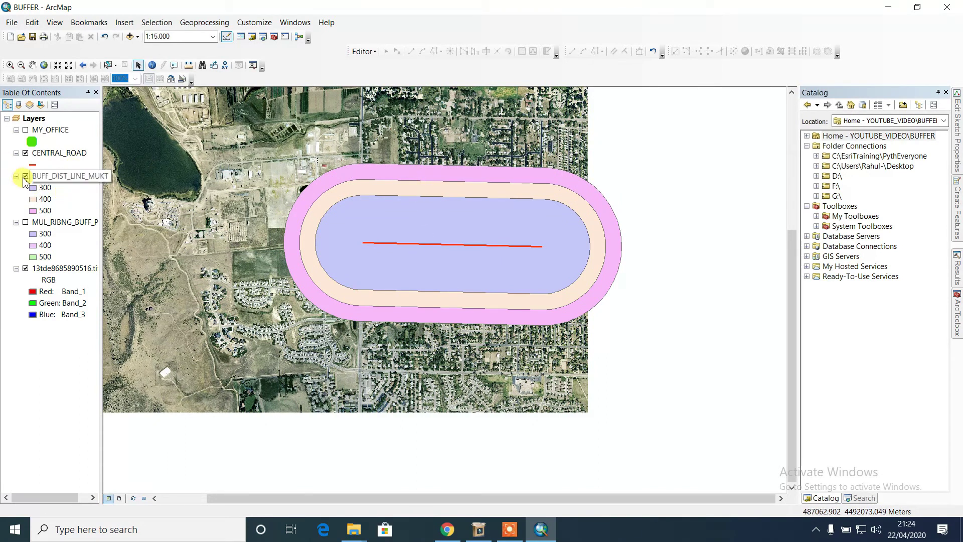
pyautogui.click(54, 180)
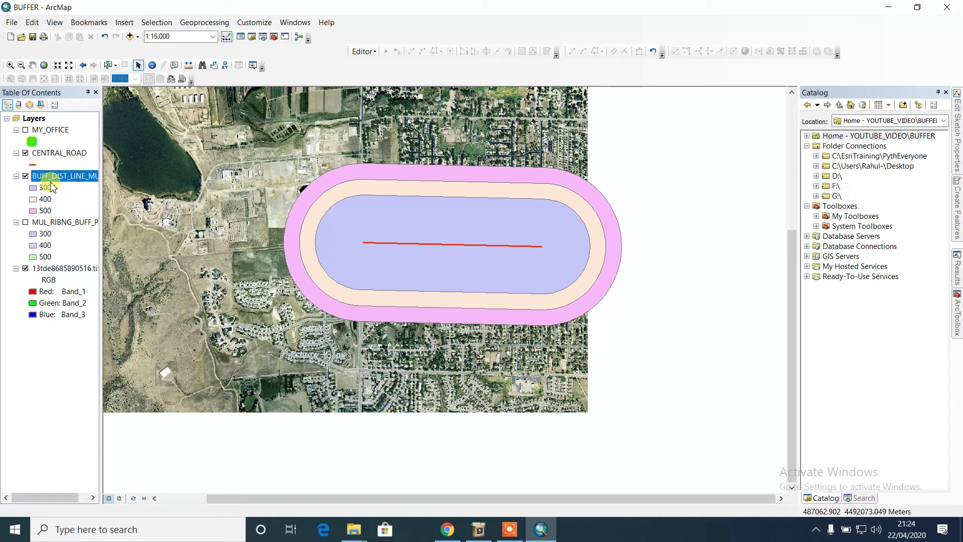